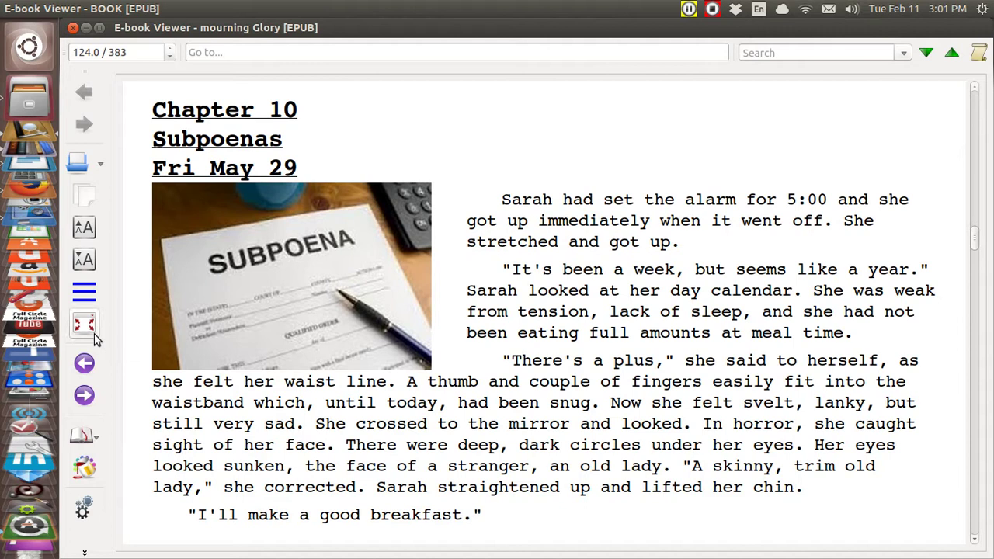
Show the book's table of contents and look at the opening pictures of chapters 03 through 09
click(86, 294)
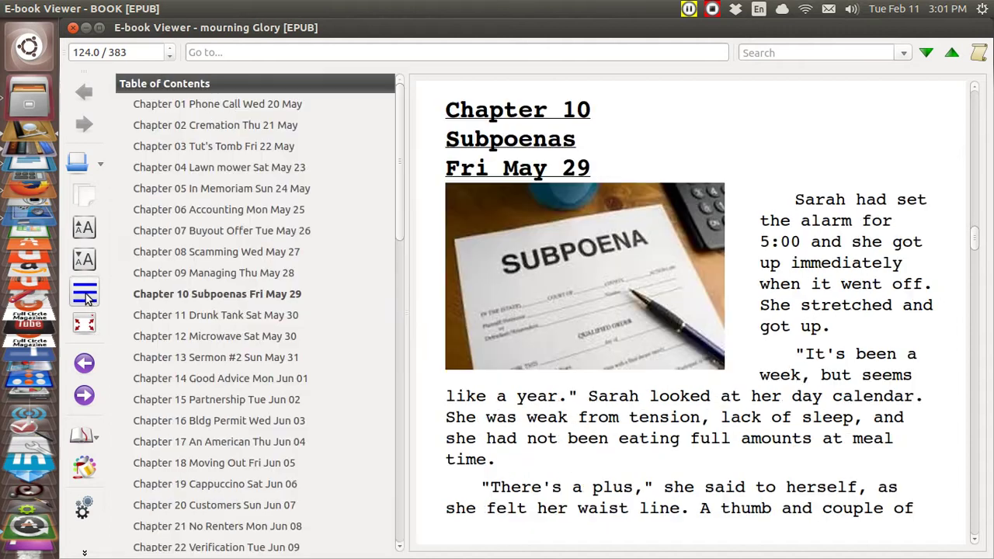
click(195, 154)
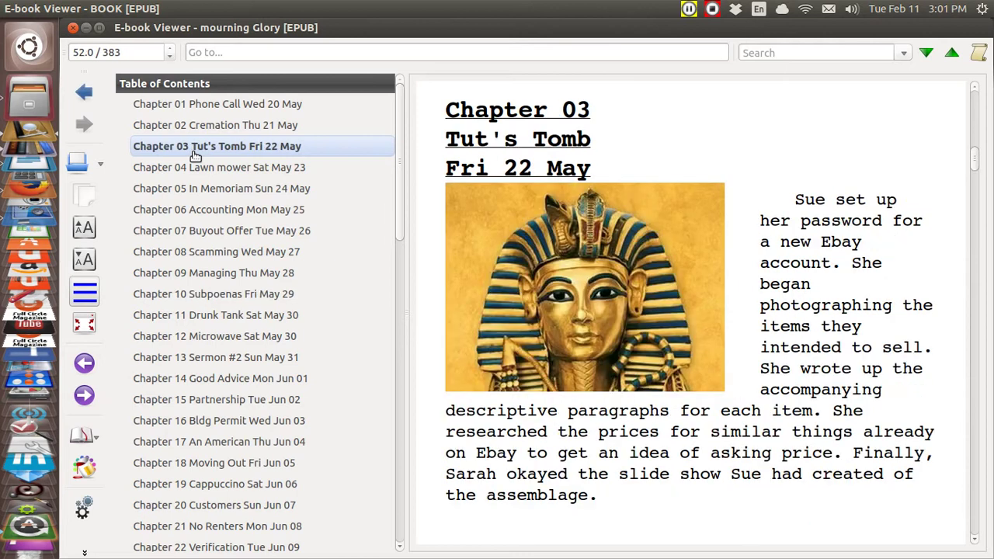
click(195, 169)
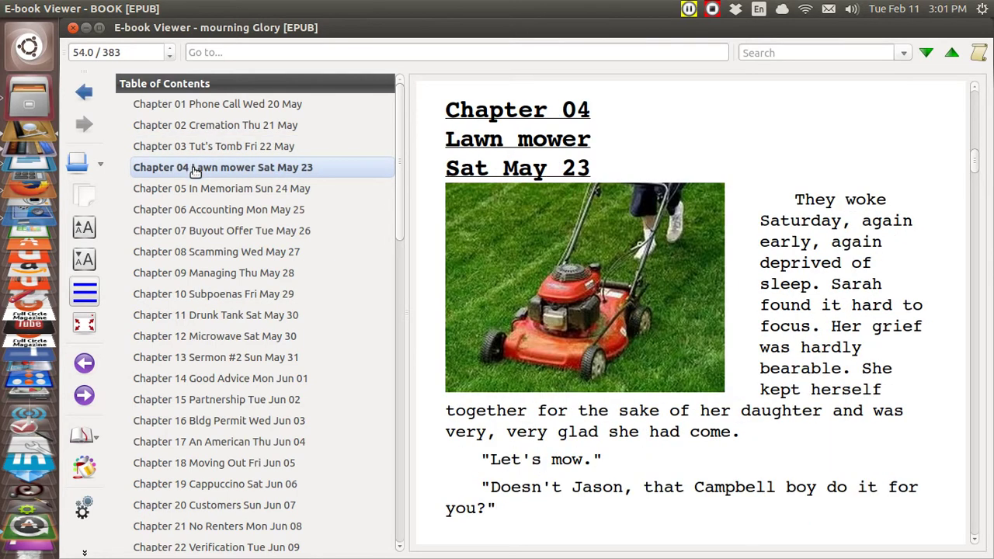
click(196, 190)
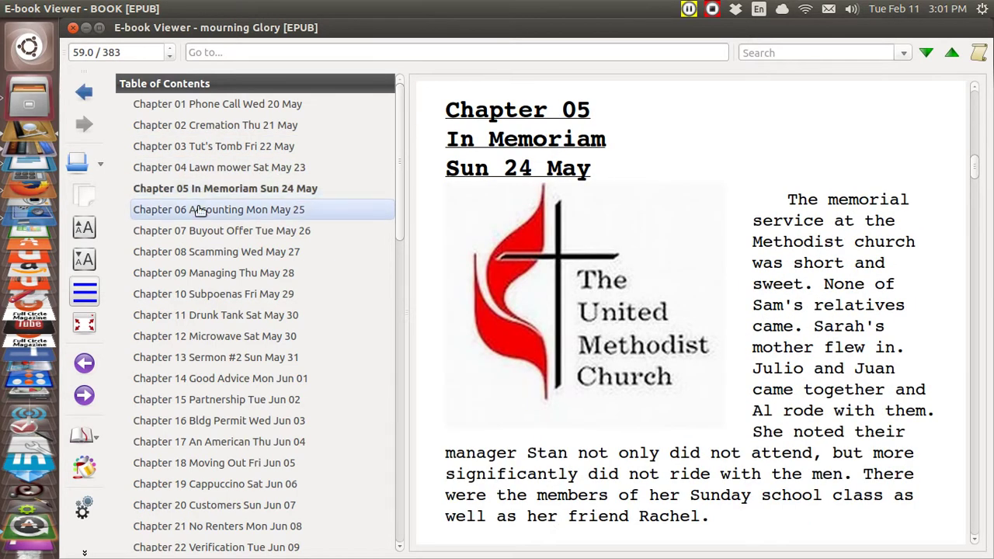
click(200, 211)
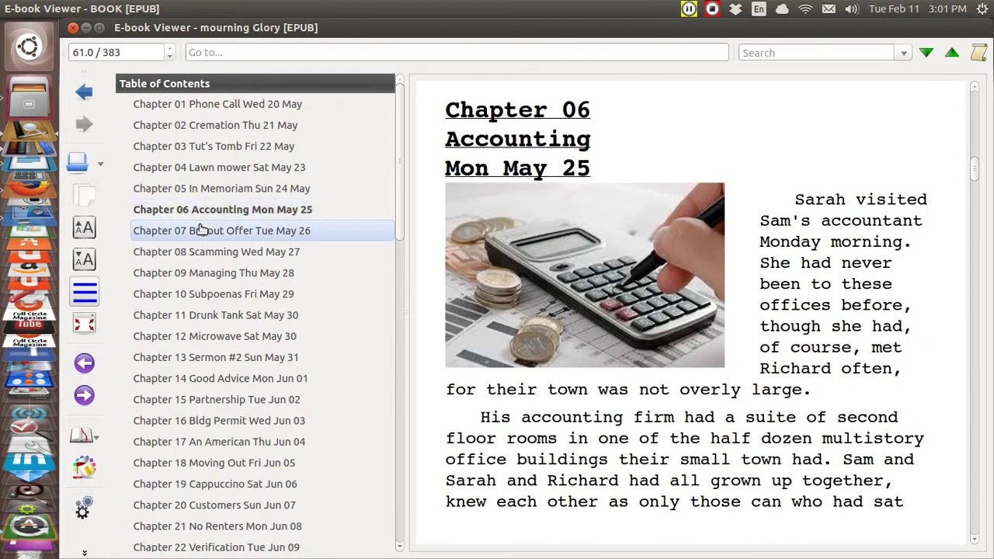
click(203, 233)
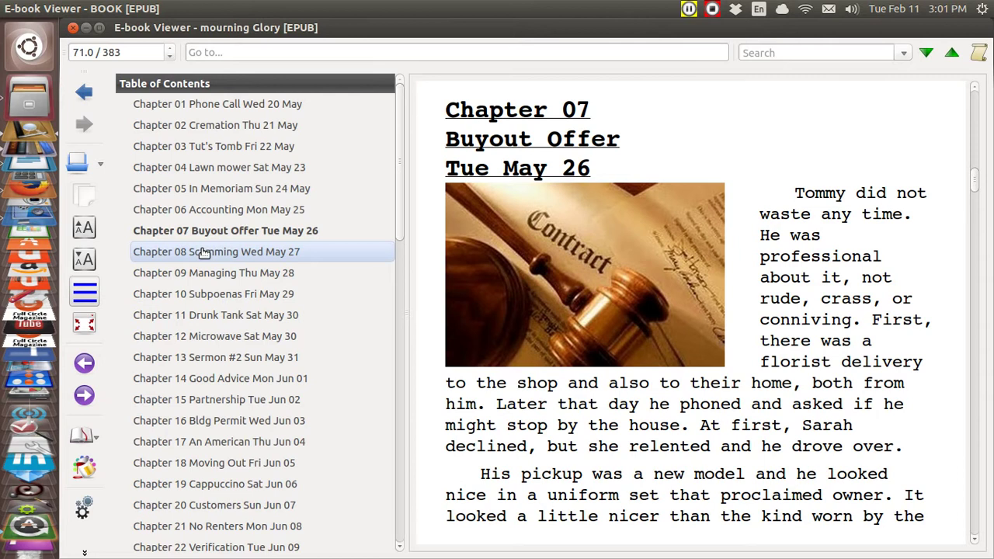
click(203, 253)
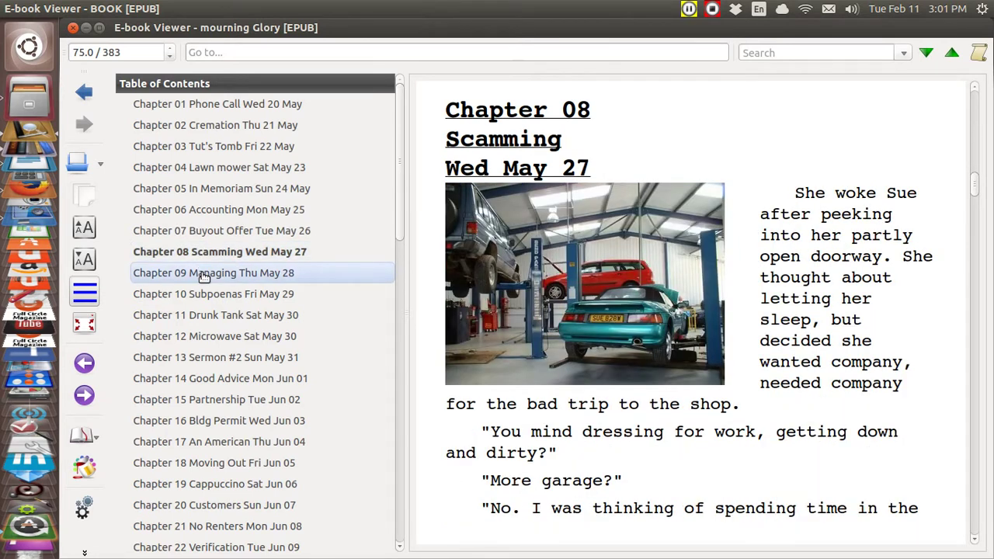
click(204, 274)
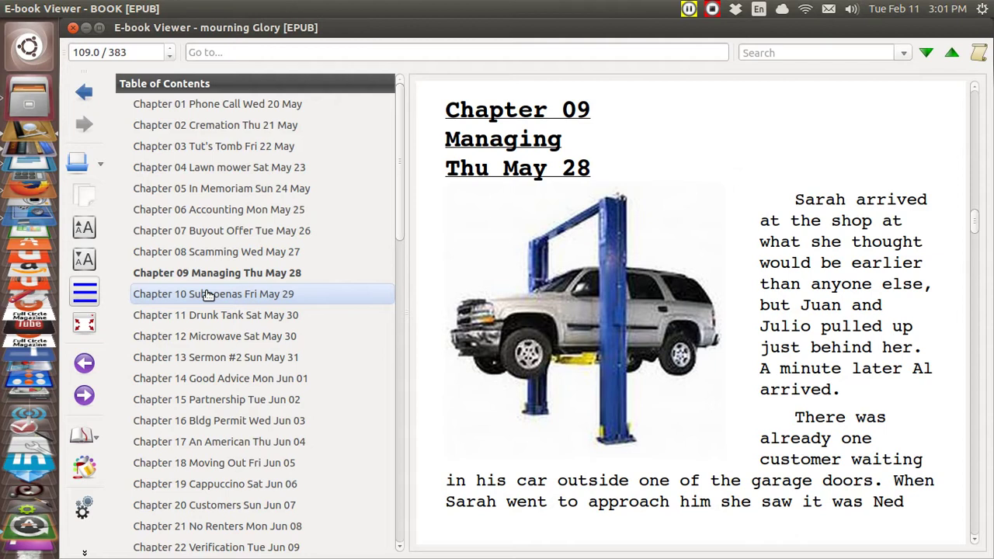
Look through the opening pages and pictures of chapters 10 to 15 of the book
click(208, 294)
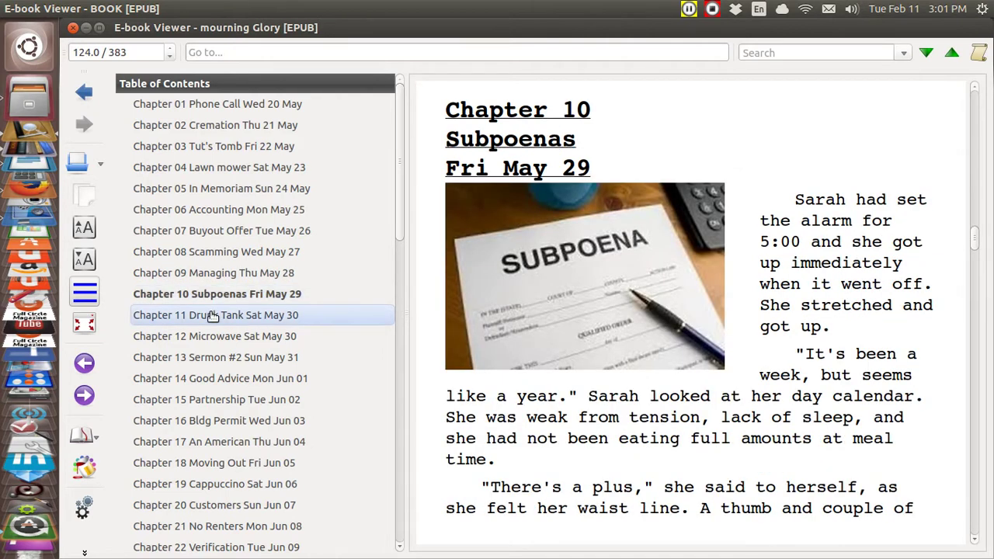
click(212, 316)
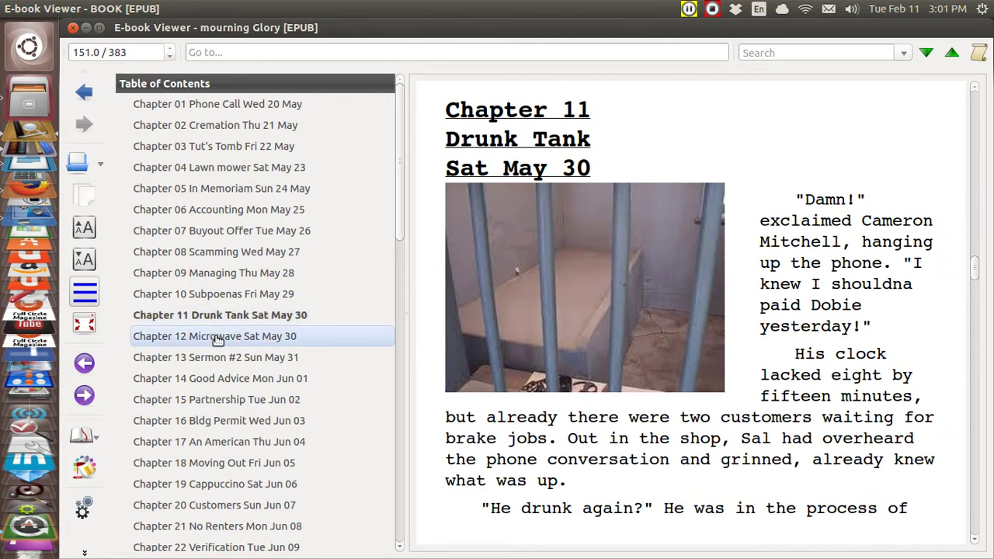
click(219, 338)
click(220, 357)
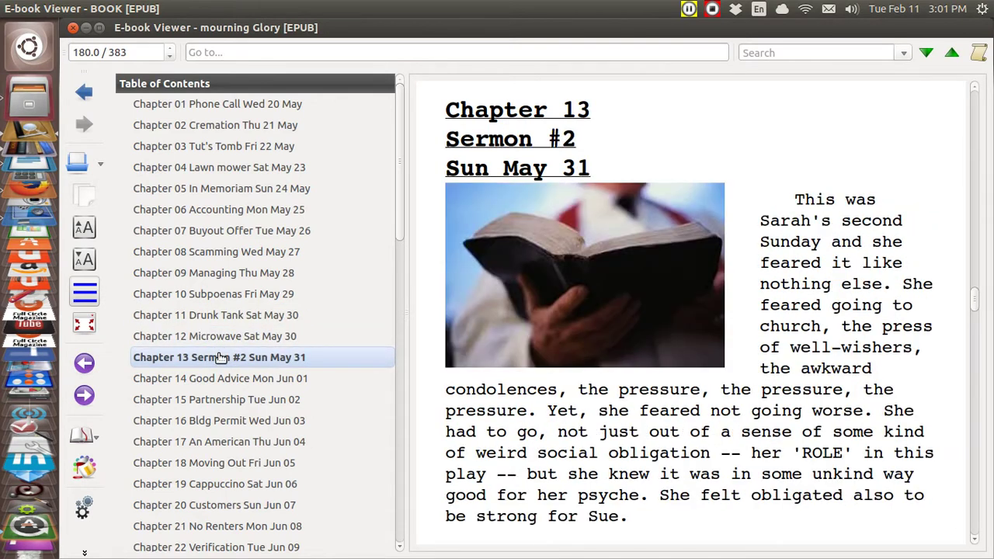
click(225, 379)
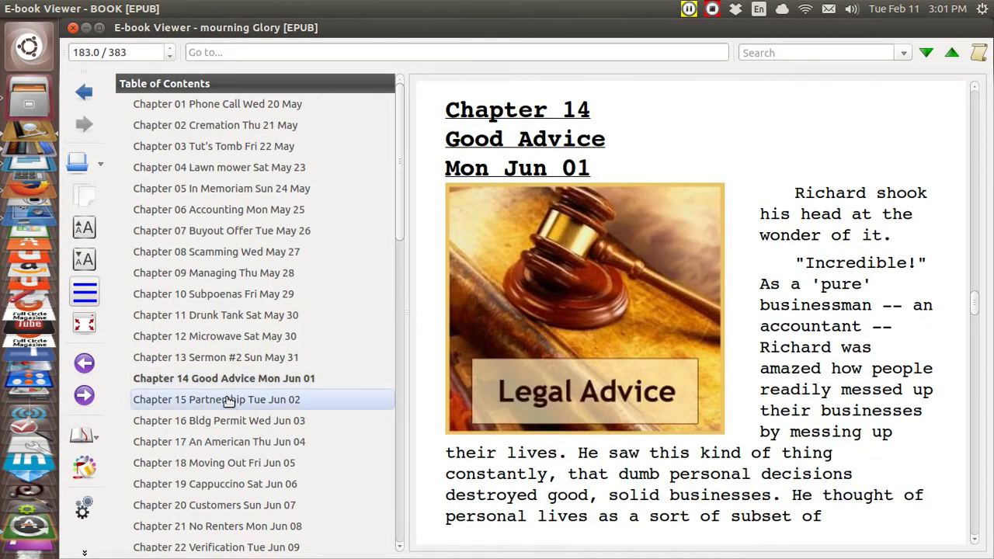
click(230, 401)
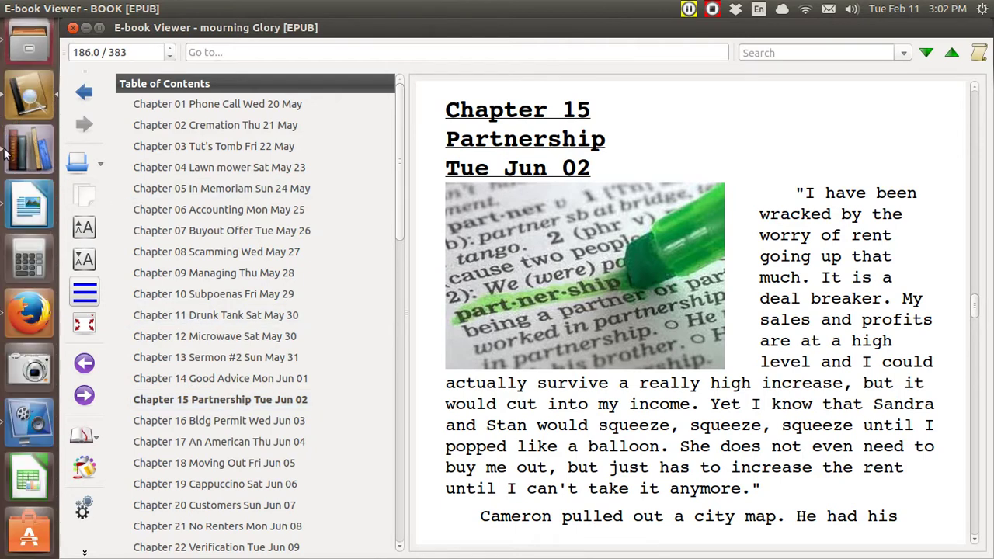
Switch to Firefox and save the counseling picture with the orange chair to the Desktop as alcohol5.jpg
click(31, 311)
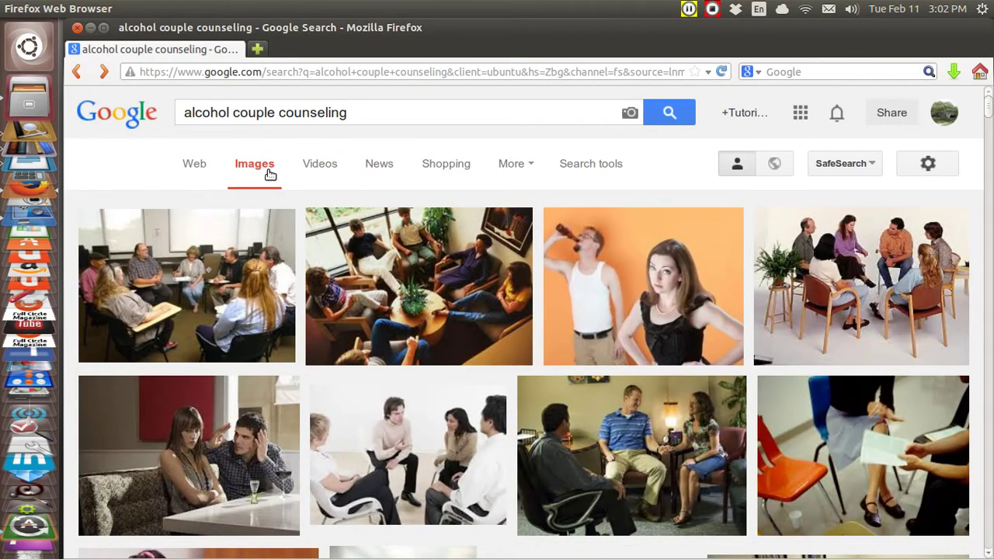
click(853, 432)
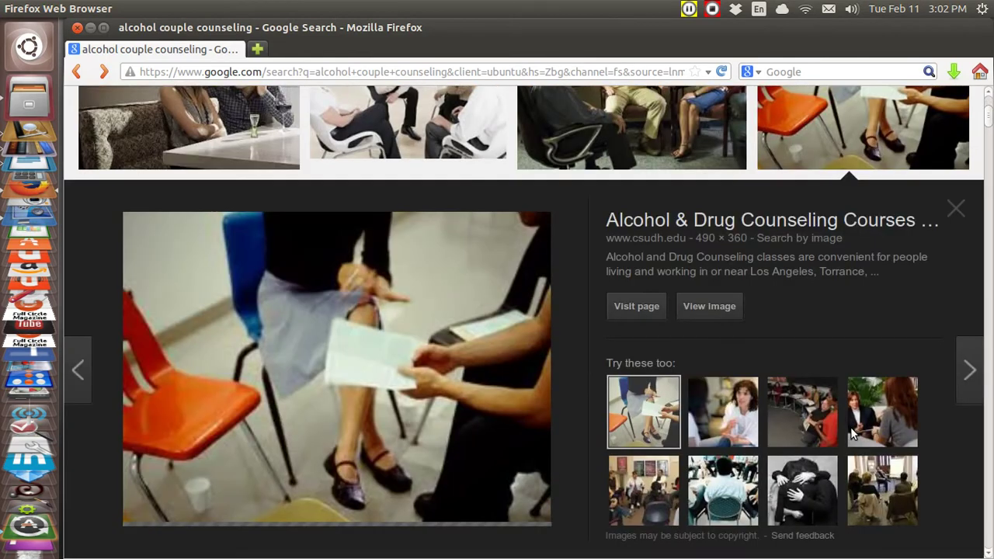
right_click(403, 339)
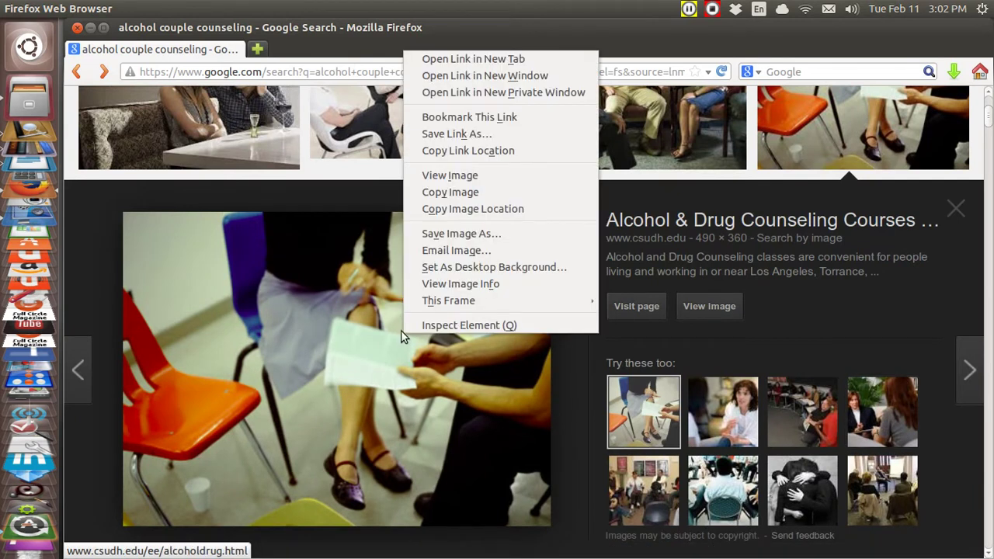
click(445, 235)
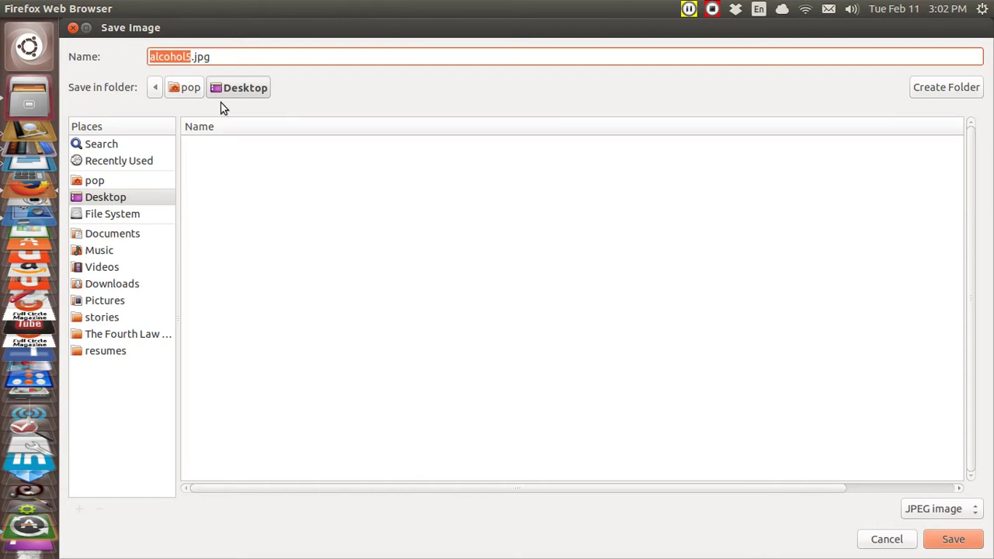
click(958, 538)
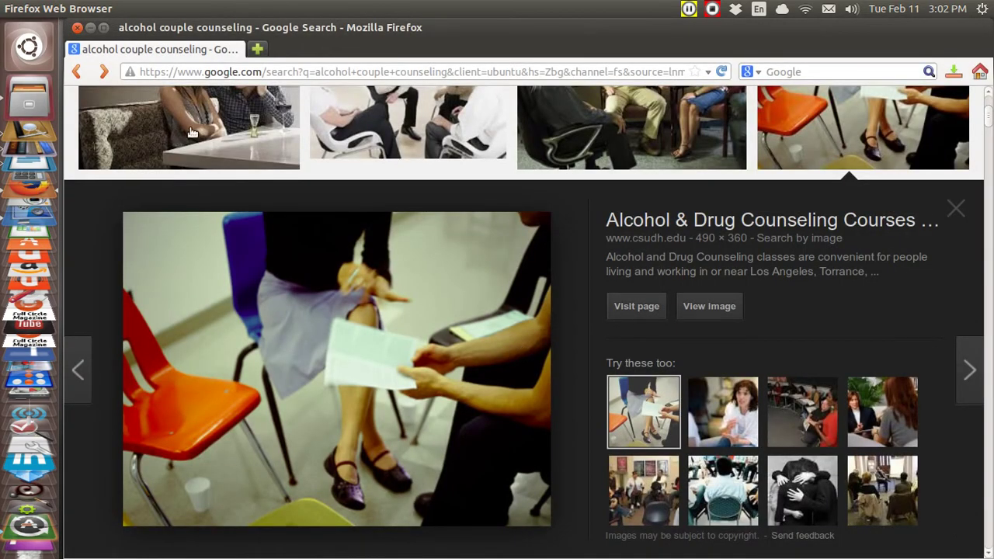
Minimize the browser, view alcohol5.jpg from the desktop in the image viewer, and close it
click(90, 28)
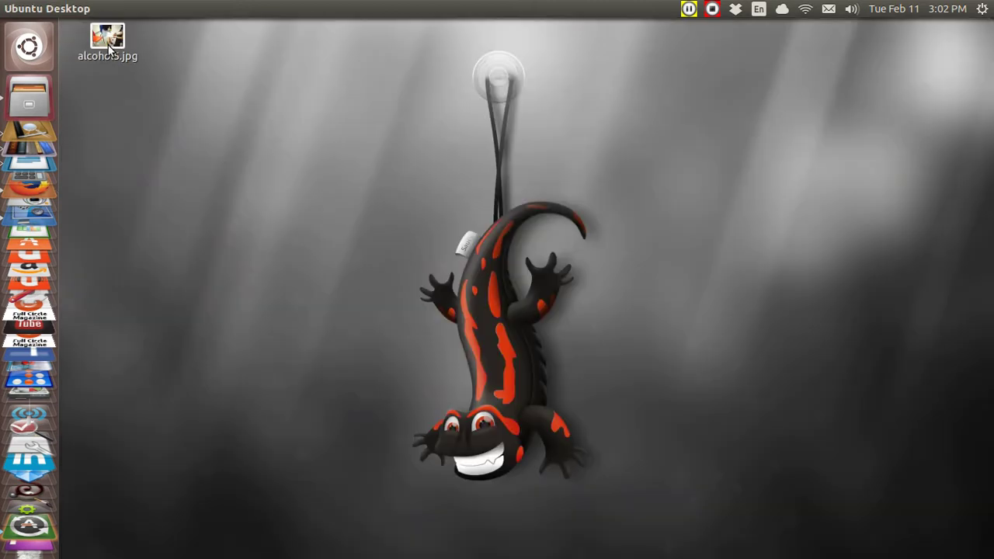
click(110, 48)
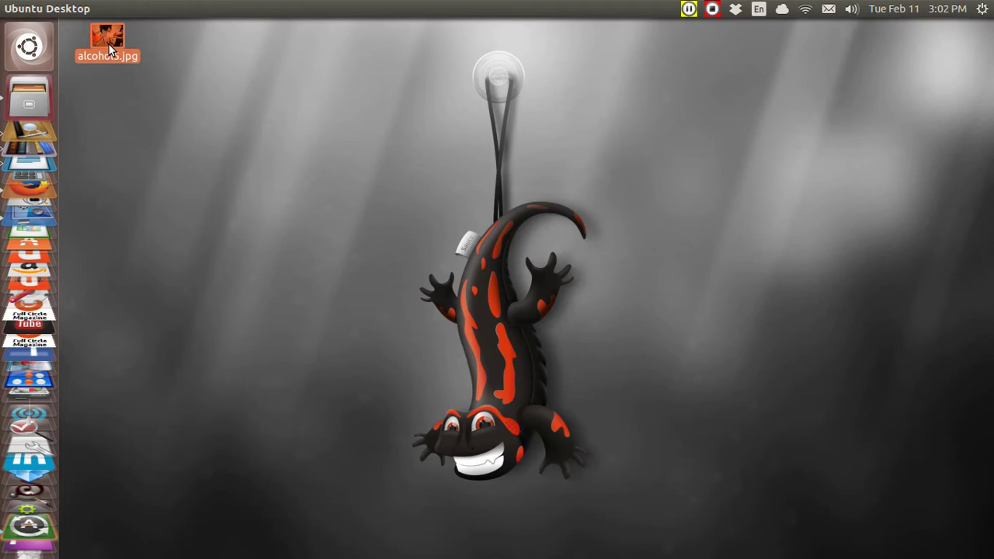
double_click(108, 45)
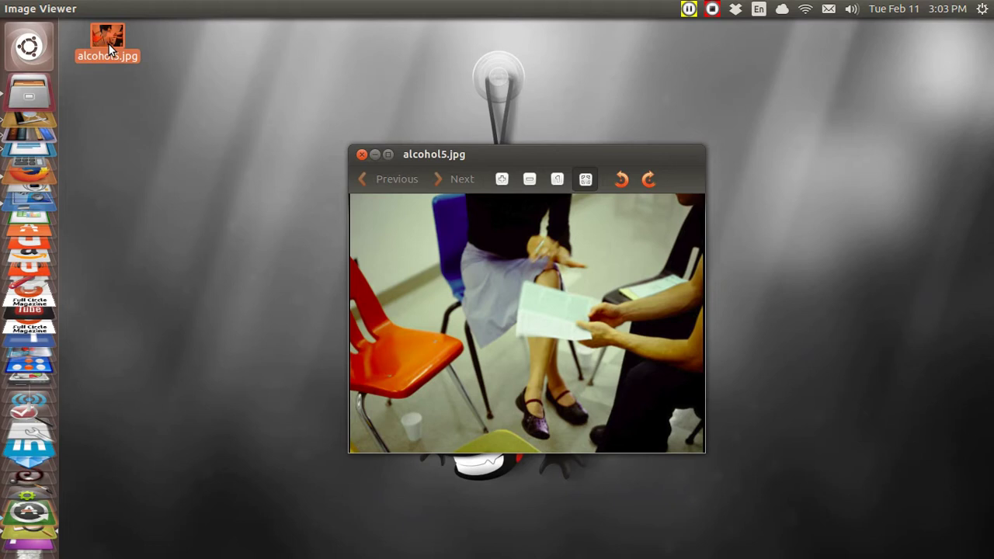
click(362, 156)
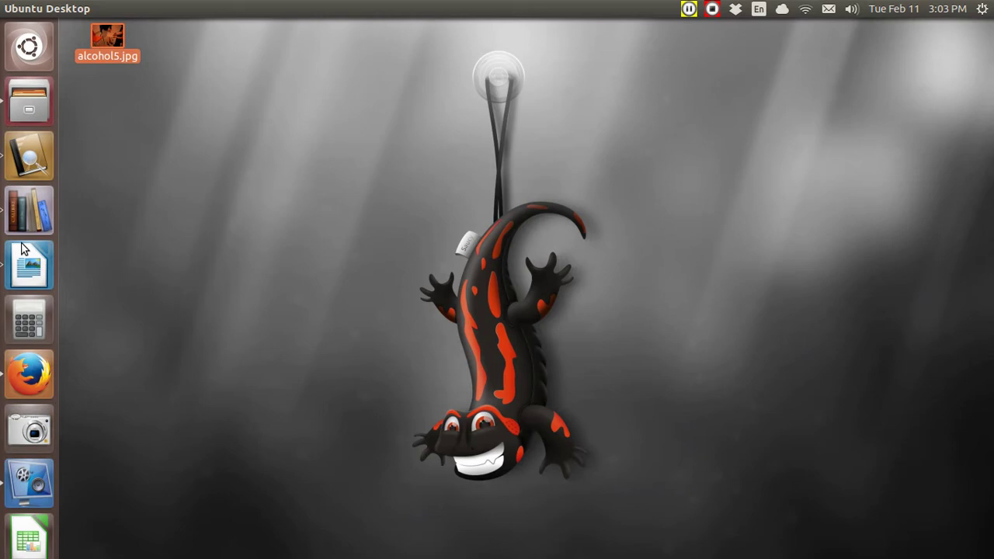
Switch to LibreOffice Writer and add an empty, unindented paragraph above the one beginning "The therapist laid it out on the table."
click(22, 284)
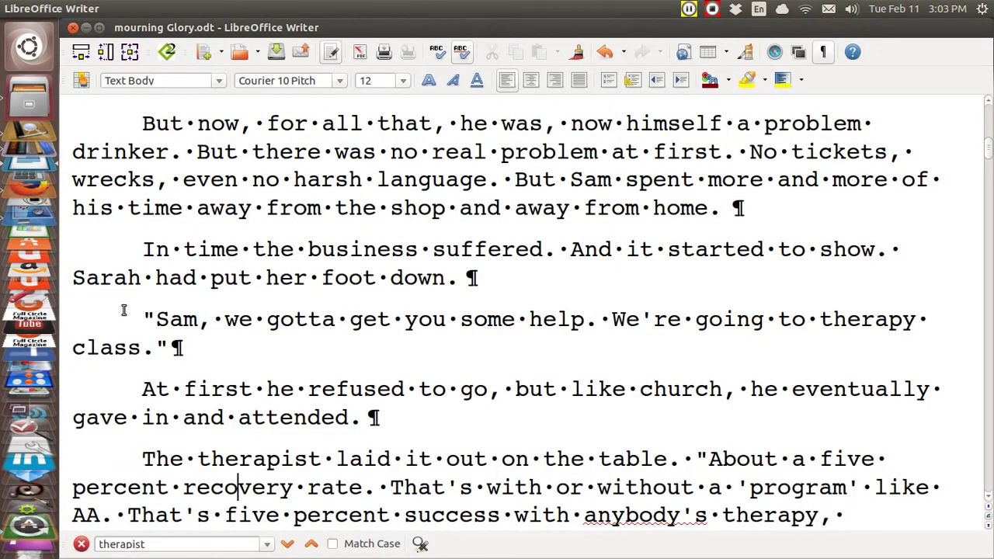
click(139, 458)
key(Return)
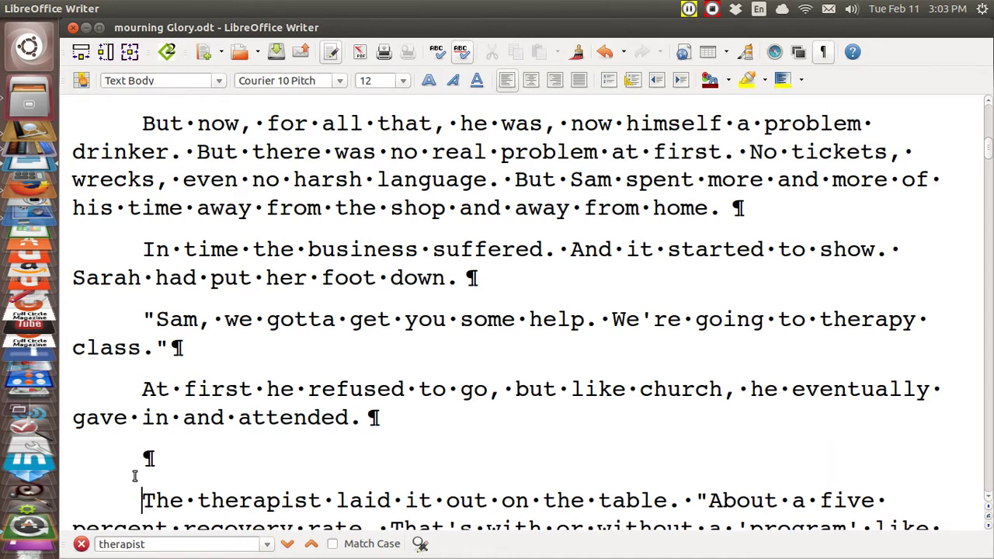
scroll(134, 476, down, 5)
scroll(135, 476, up, 3)
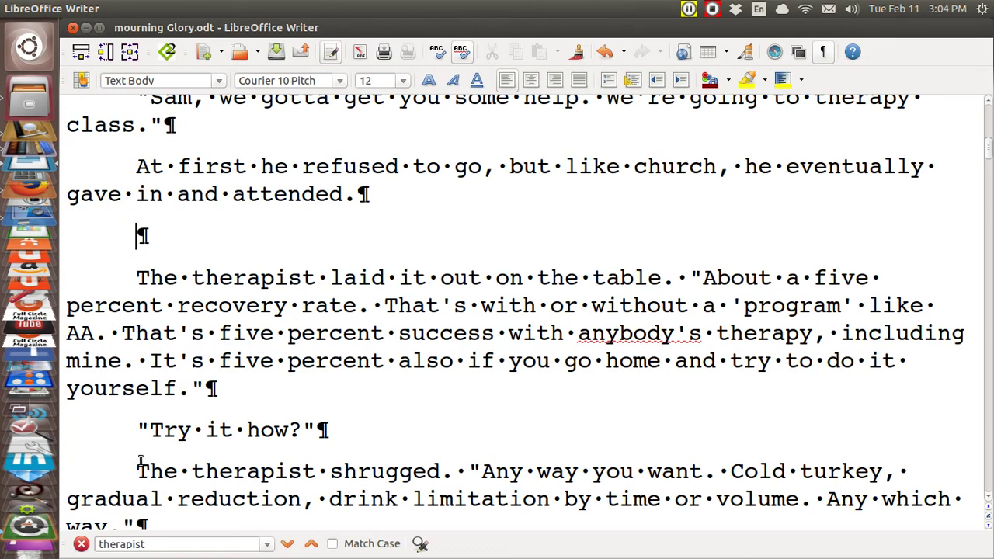
key(BackSpace)
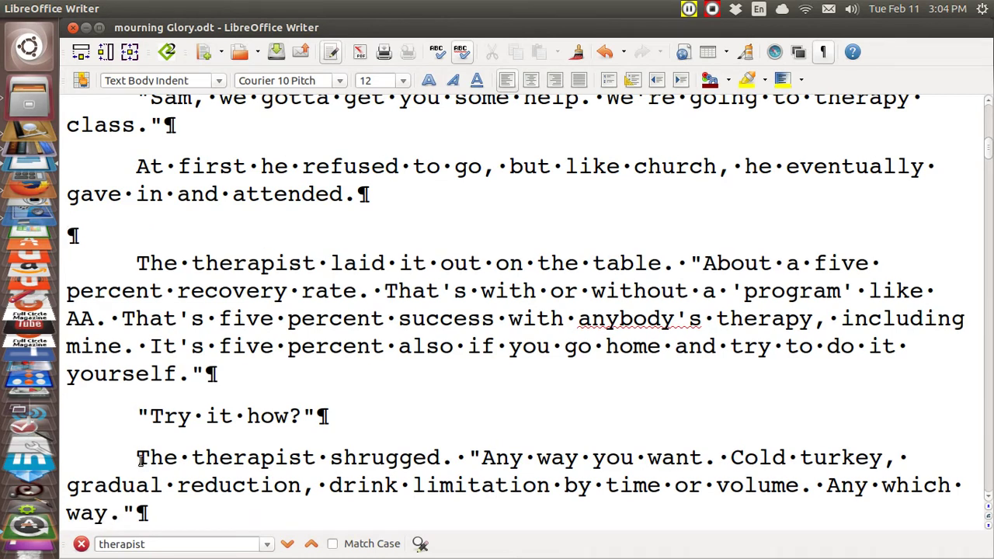
key(ctrl+z)
key(BackSpace)
Insert the picture alcohol5.jpg from the Desktop folder into the empty paragraph
mouse_move(152, 6)
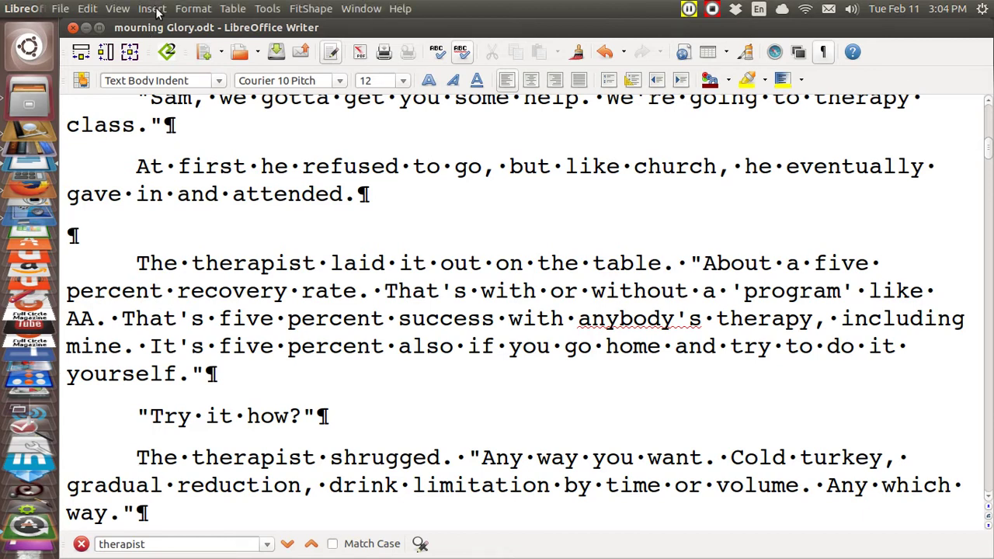
click(157, 10)
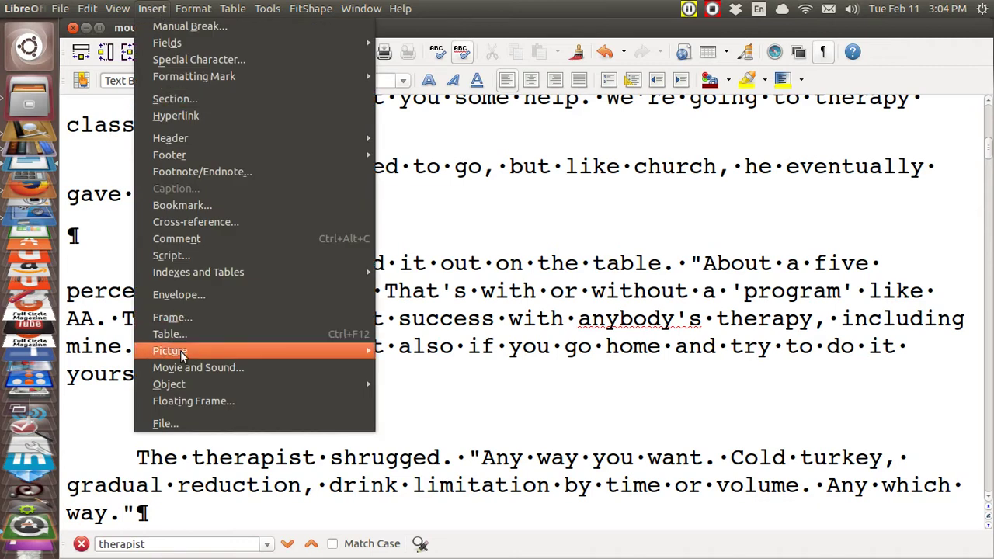
mouse_move(185, 356)
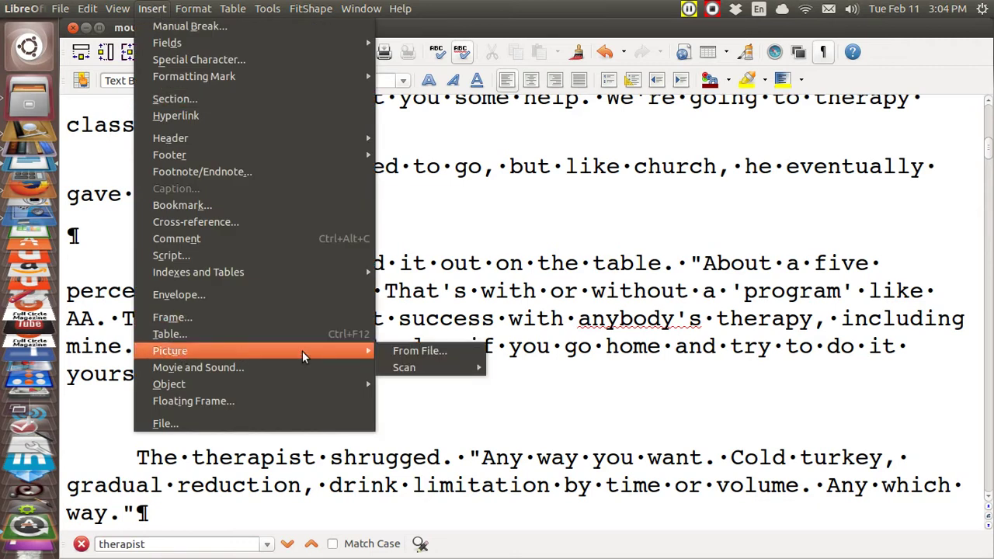
click(405, 351)
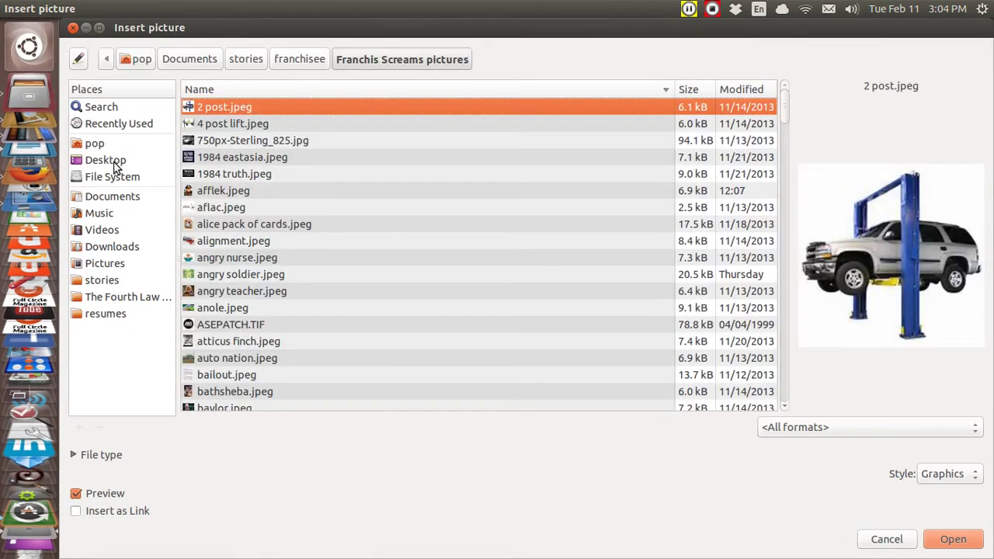
click(115, 161)
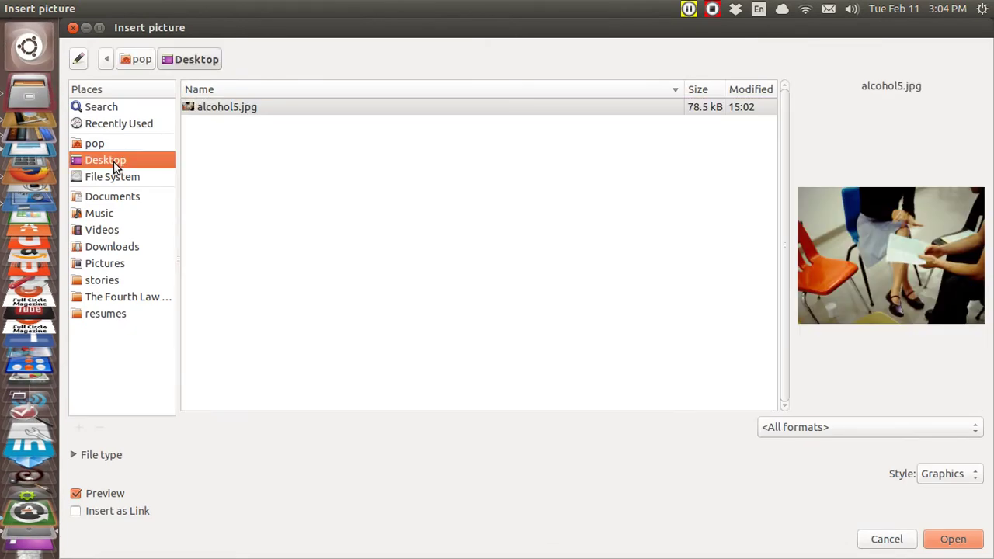
click(208, 108)
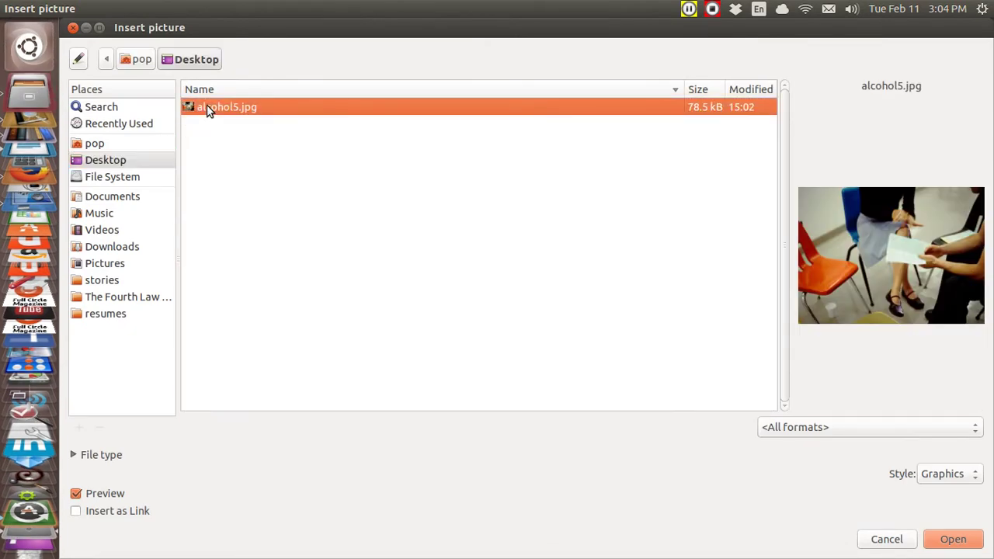
click(951, 539)
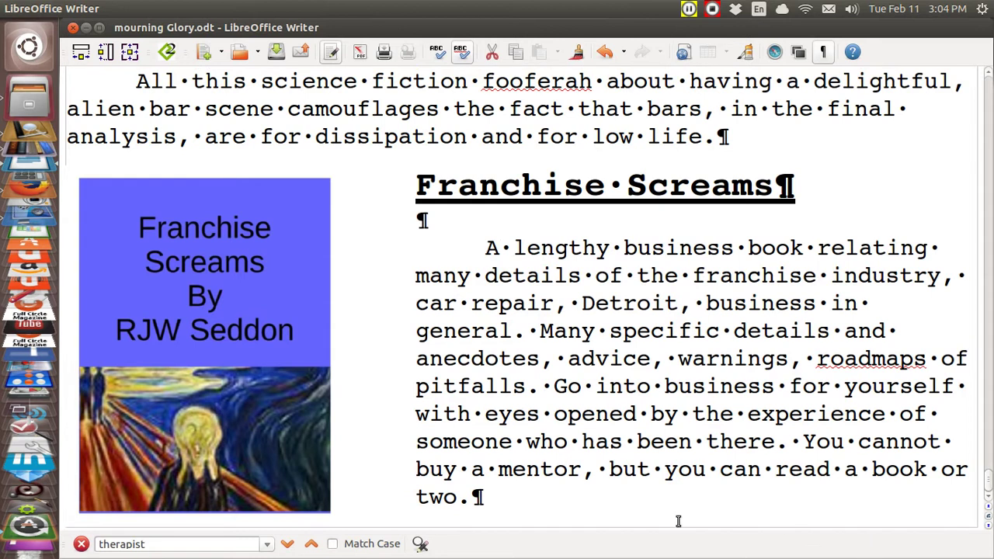
Return to the inserted counseling picture near "therapist" and set its width to 4" with the ratio kept, aligned horizontally left
click(310, 546)
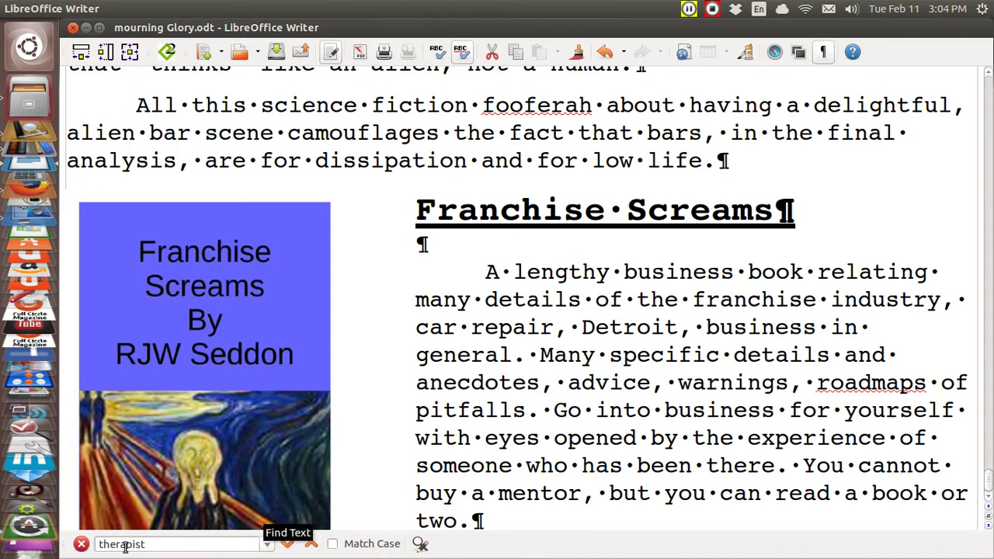
click(312, 544)
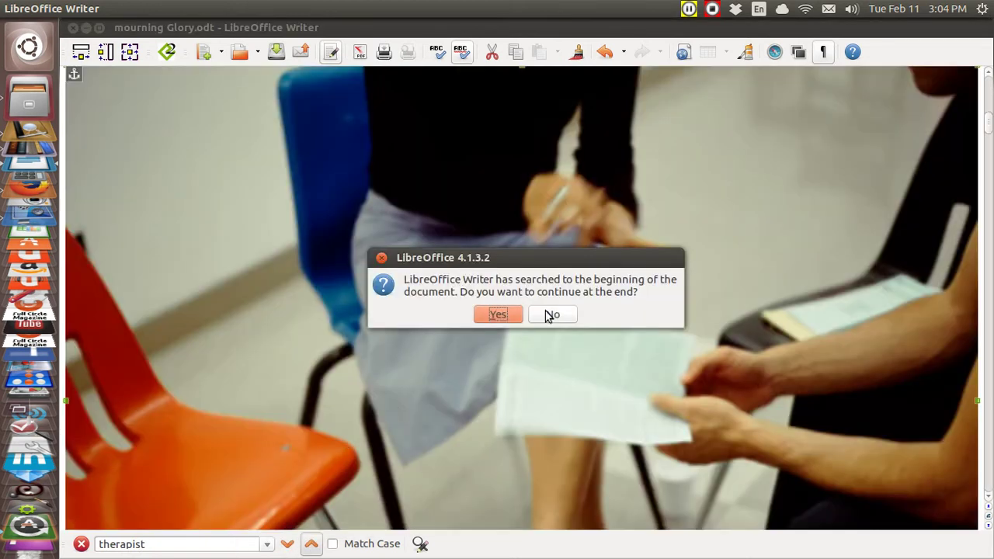
click(549, 315)
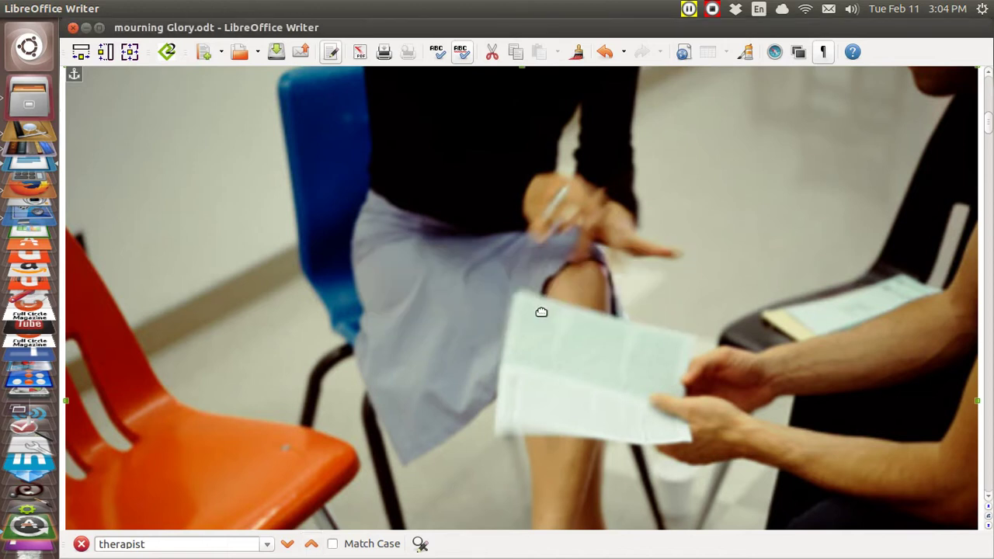
right_click(483, 299)
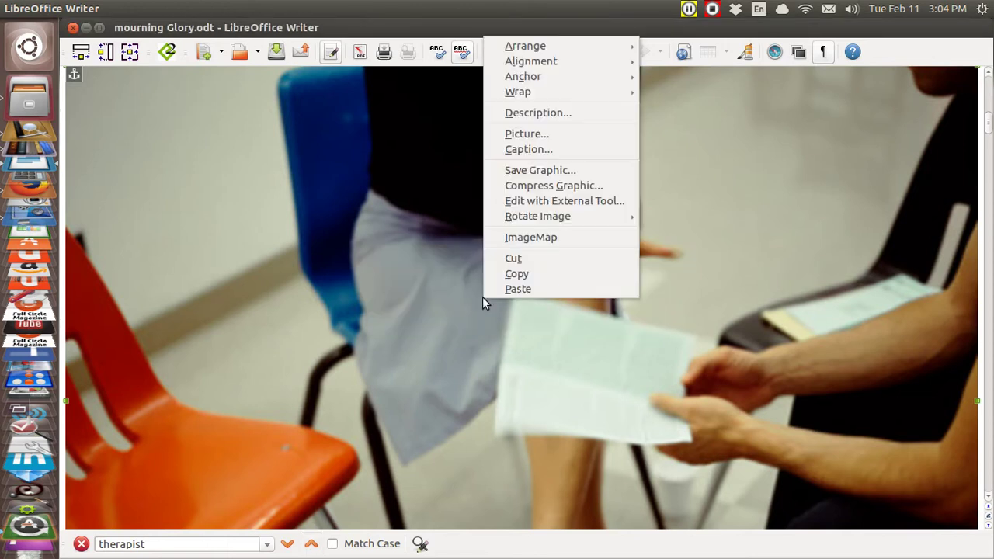
click(534, 136)
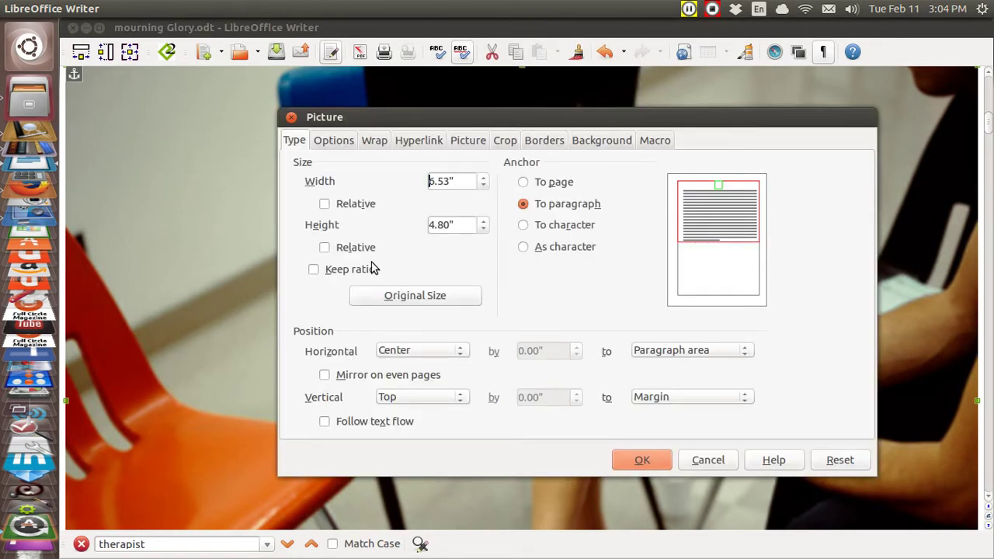
click(314, 270)
click(461, 179)
key(BackSpace)
key(BackSpace)
key(BackSpace)
key(BackSpace)
text(4)
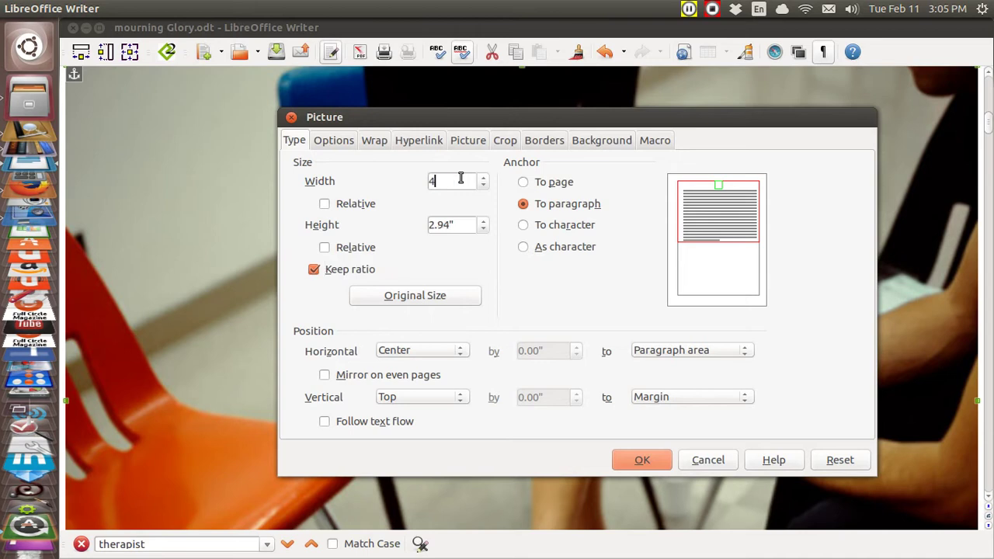
click(463, 350)
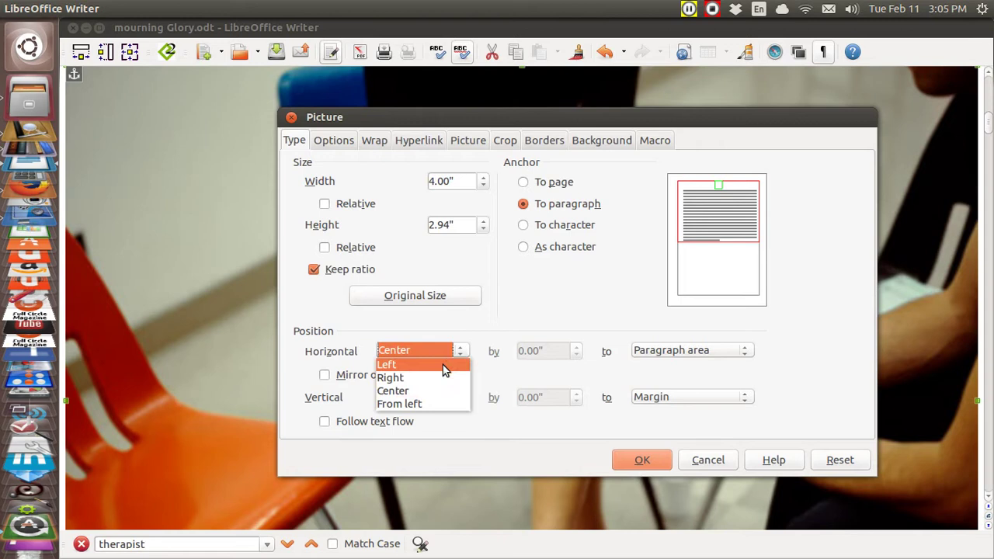
click(446, 364)
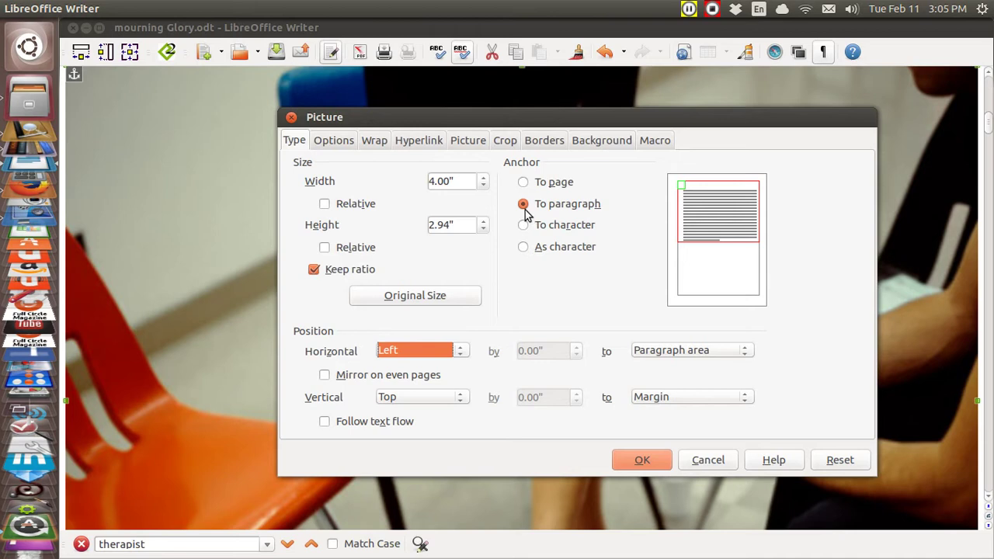
Set the picture's text wrap to Optimal and increase the spacing on its right side
click(374, 143)
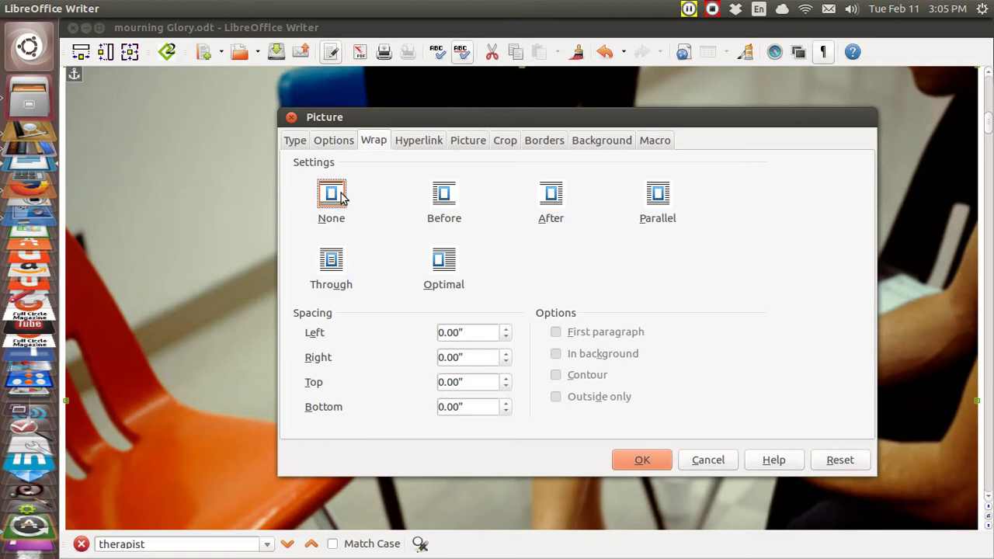
click(448, 267)
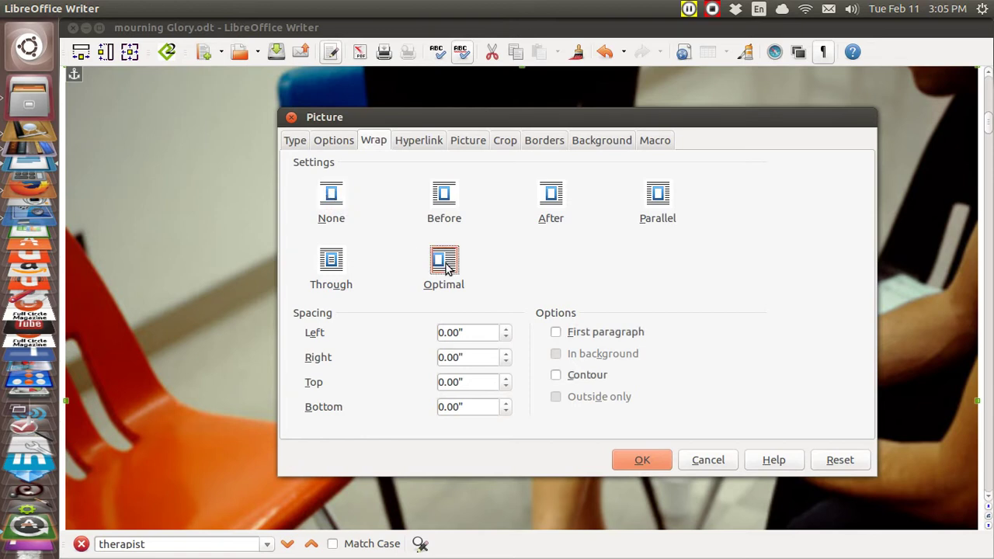
click(505, 354)
click(506, 354)
click(506, 354)
click(505, 355)
click(506, 354)
click(506, 355)
click(505, 361)
click(641, 461)
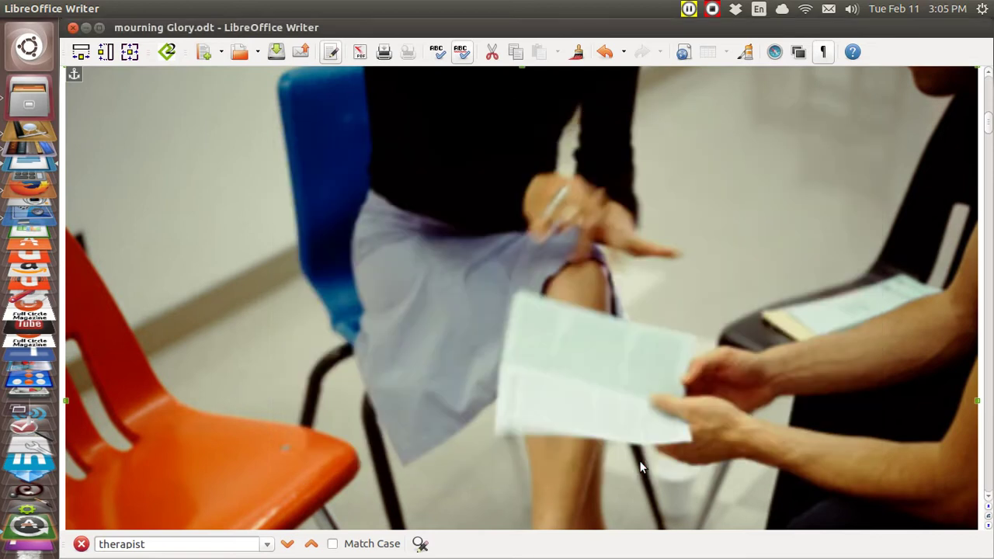
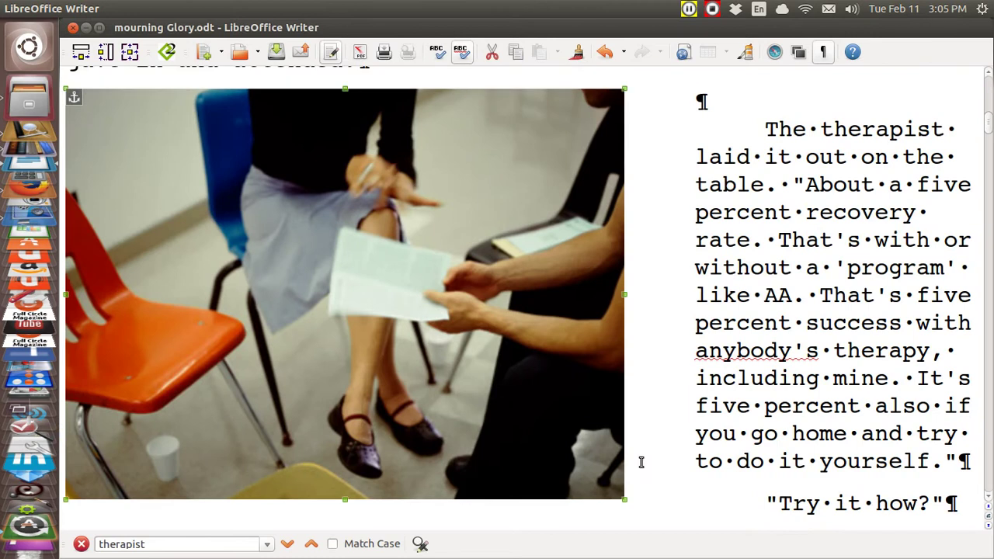
Compress the picture with JPEG quality 90 and resolution reduced to 96 DPI, and recheck its image information
right_click(504, 314)
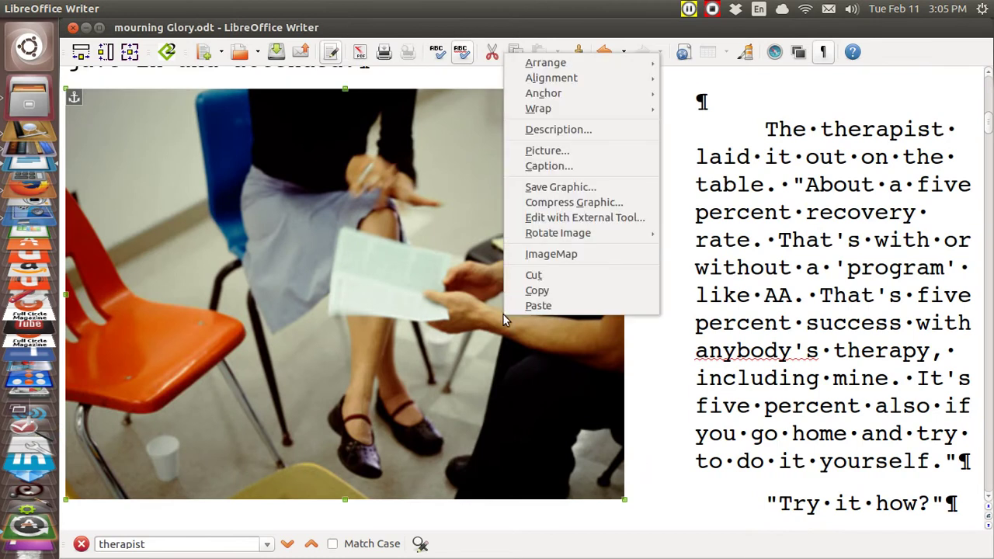
click(542, 202)
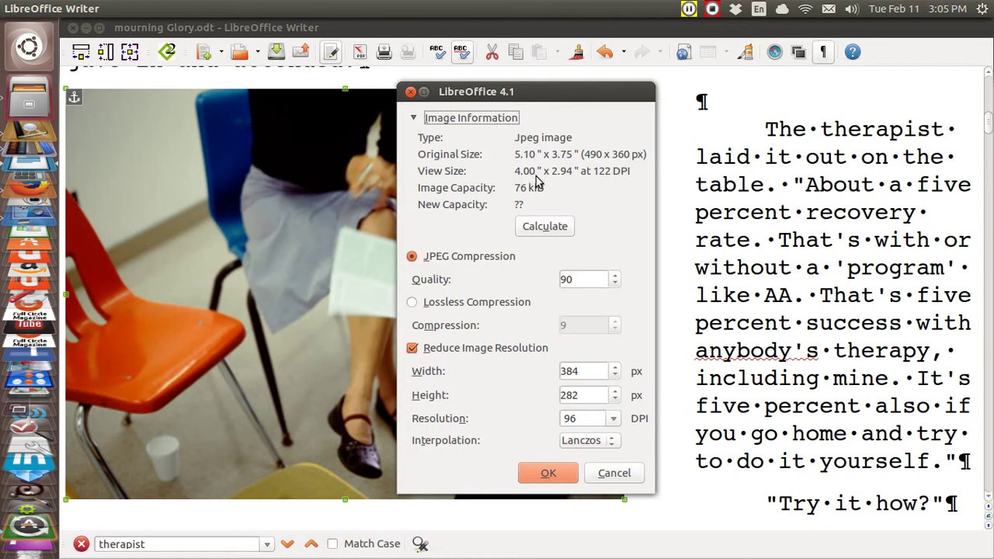
click(541, 227)
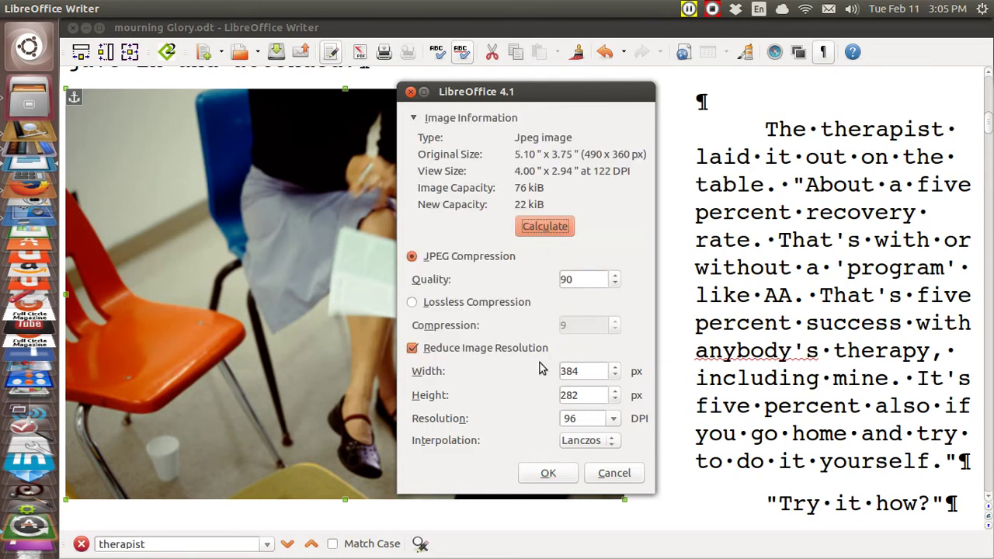
click(548, 475)
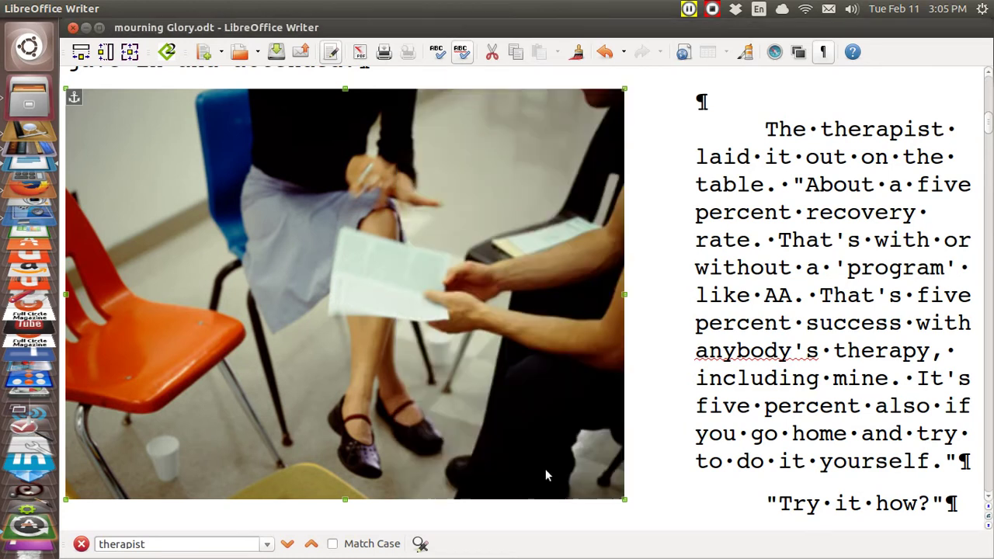
right_click(439, 284)
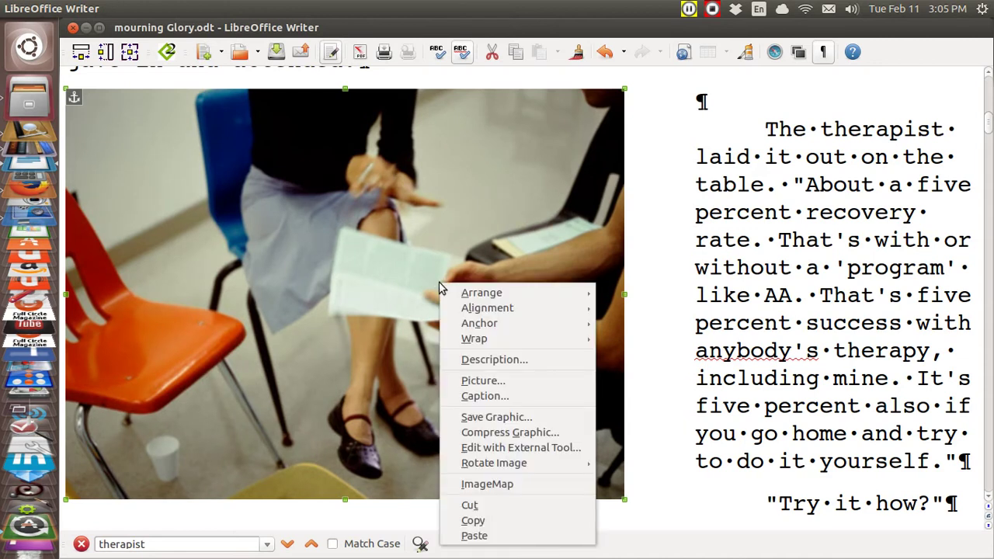
click(512, 434)
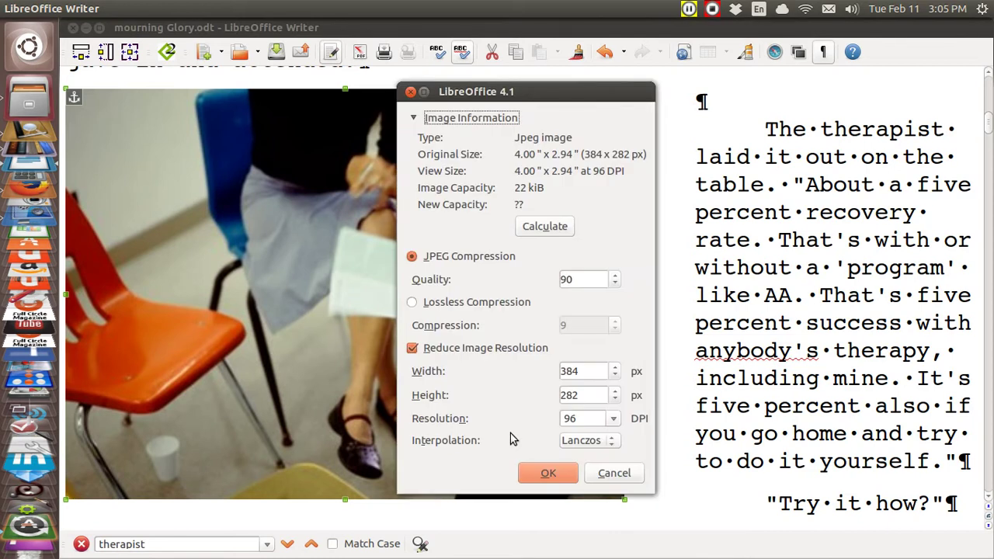
click(536, 472)
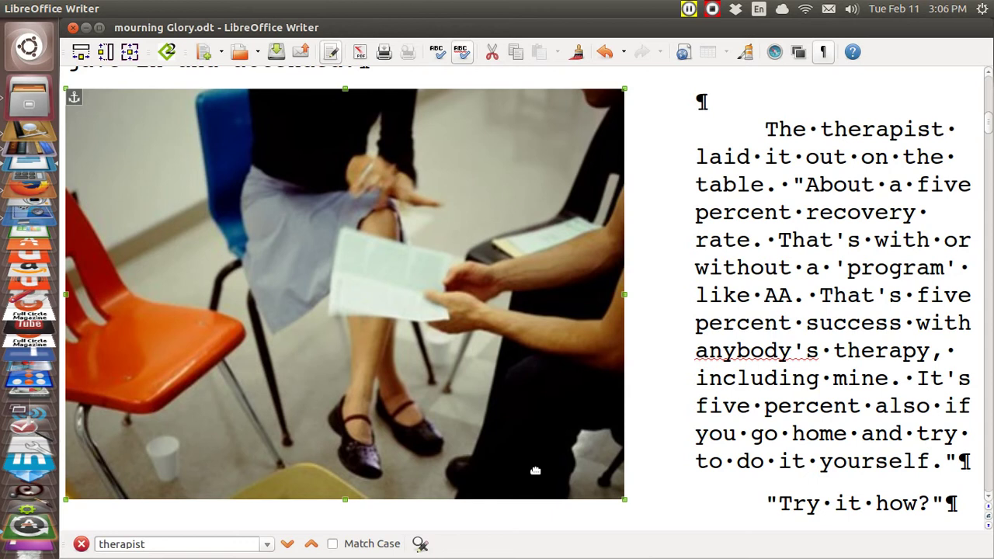
Save the manuscript, switch to calibre's E-book Viewer and close the old mourning Glory EPUB
key(ctrl+s)
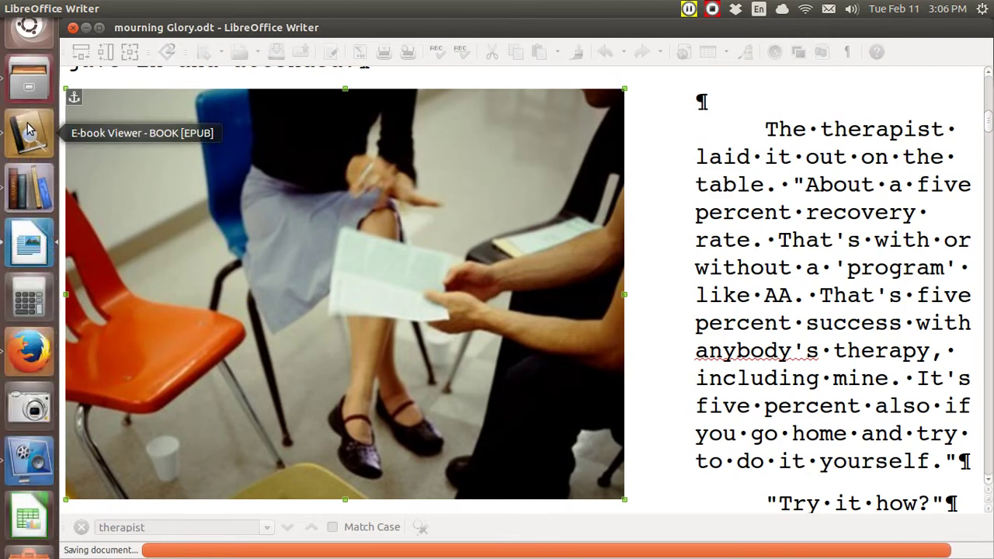
click(27, 130)
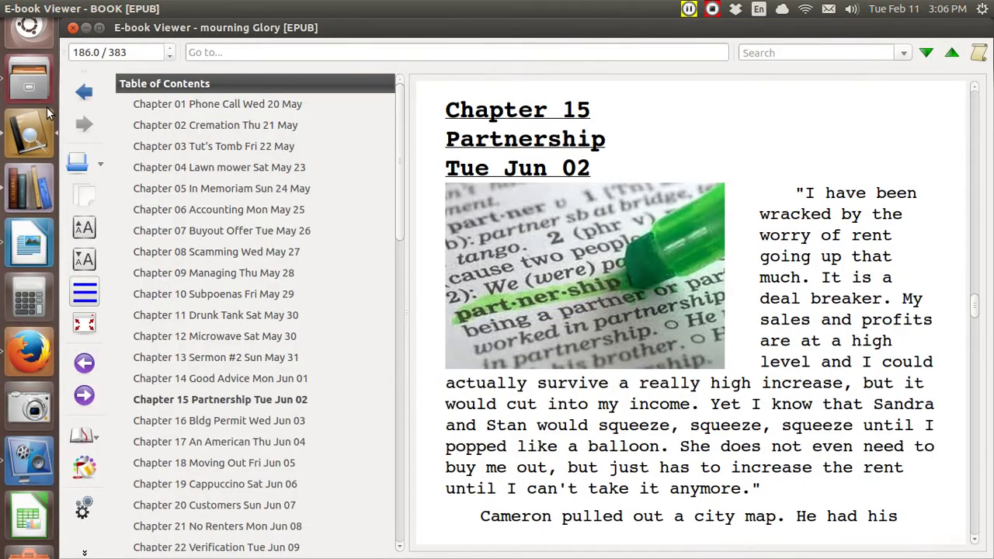
click(72, 28)
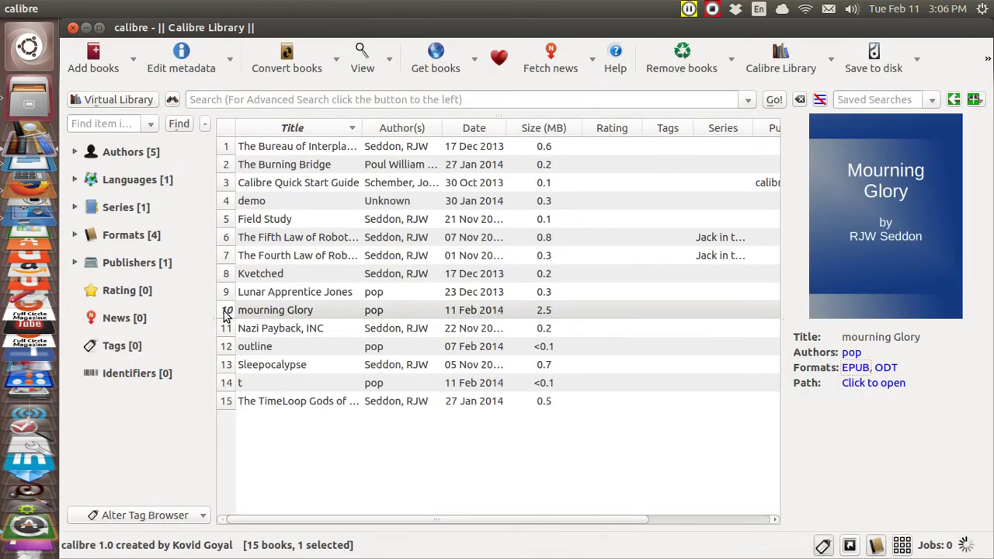
Permanently delete the existing mourning Glory book from the calibre library
click(225, 312)
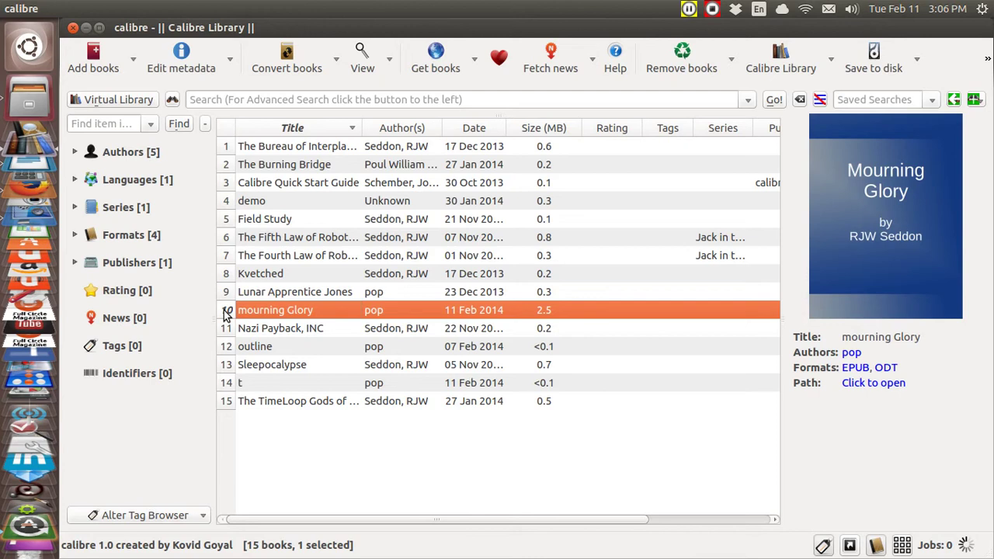
key(Delete)
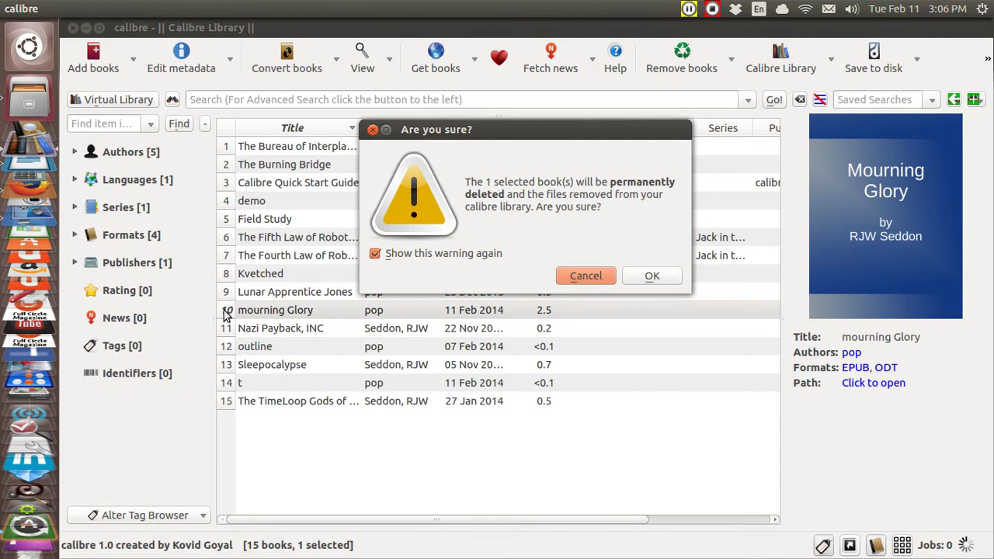
key(Tab)
key(Return)
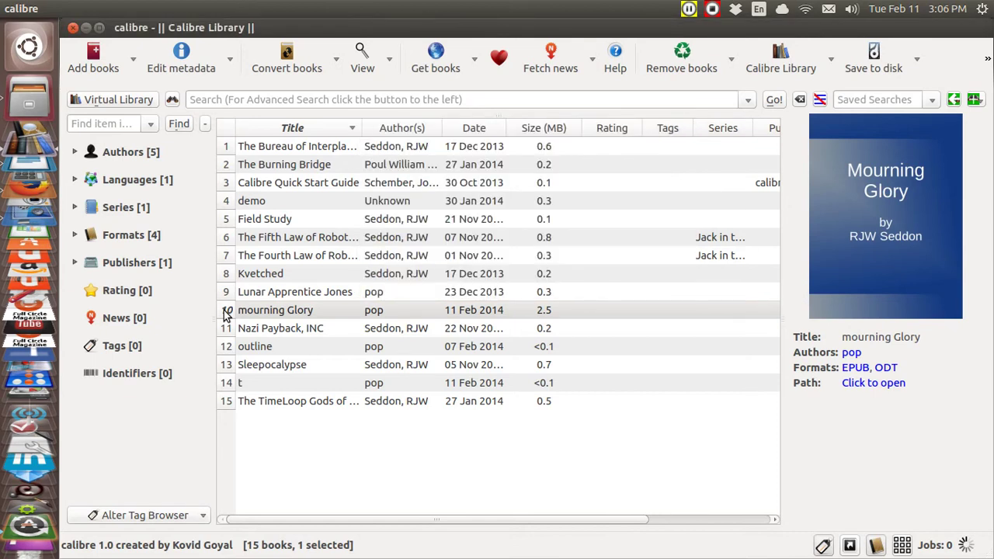
click(243, 311)
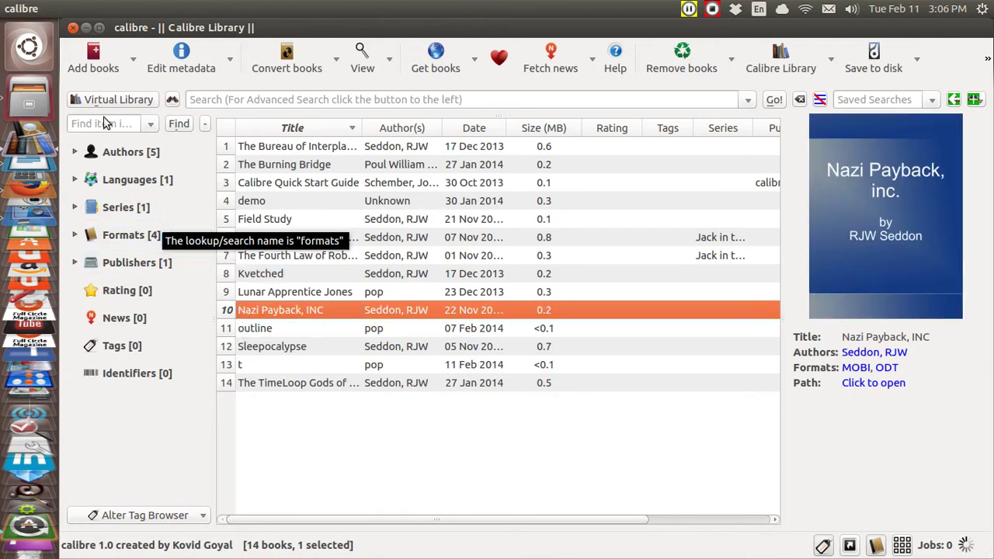
Add mourning Glory.odt from the mourning glory folder inside stories to the calibre library
click(88, 62)
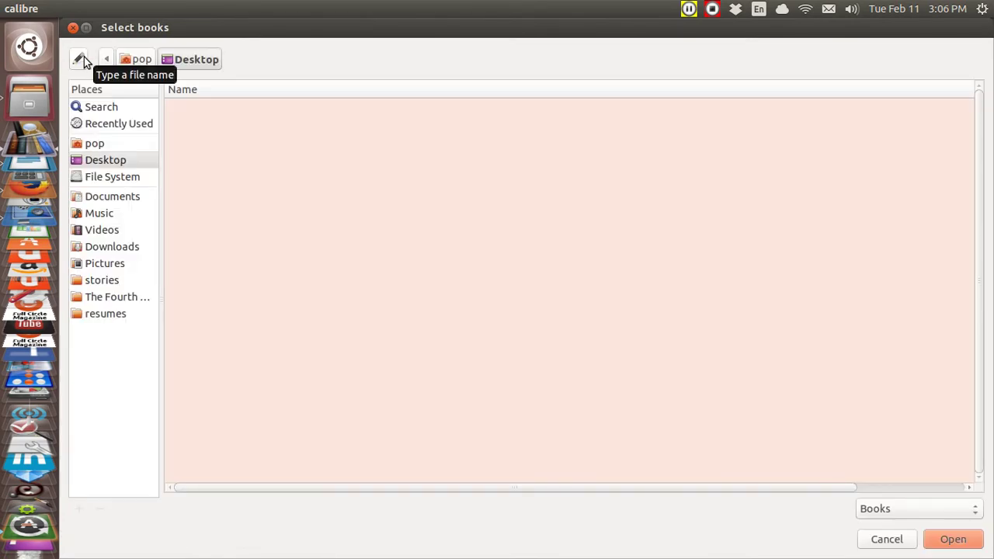
click(100, 282)
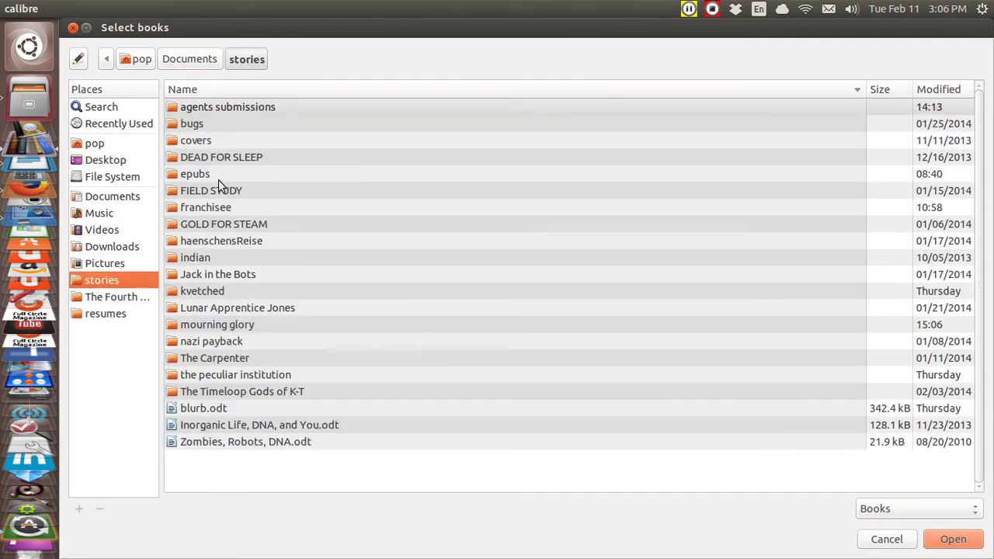
double_click(222, 324)
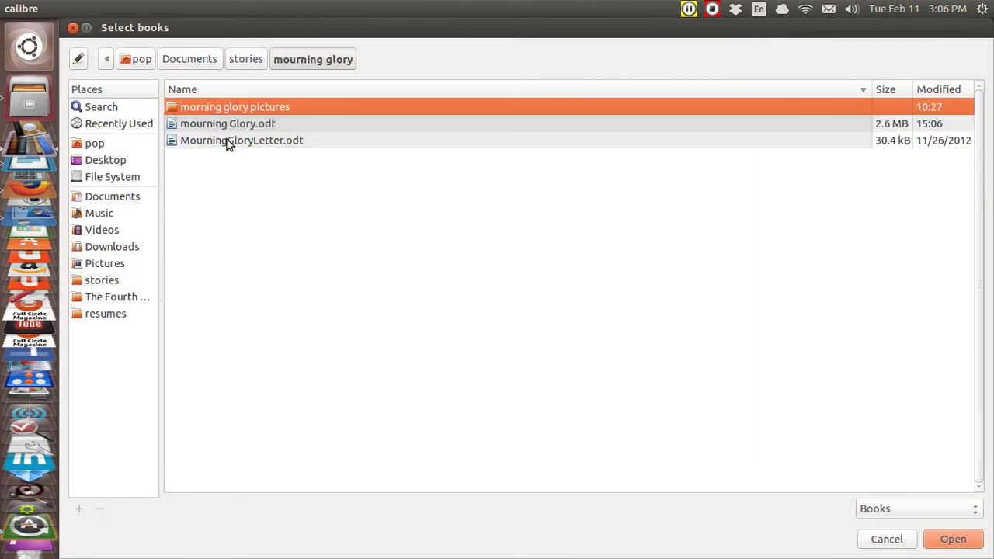
click(232, 124)
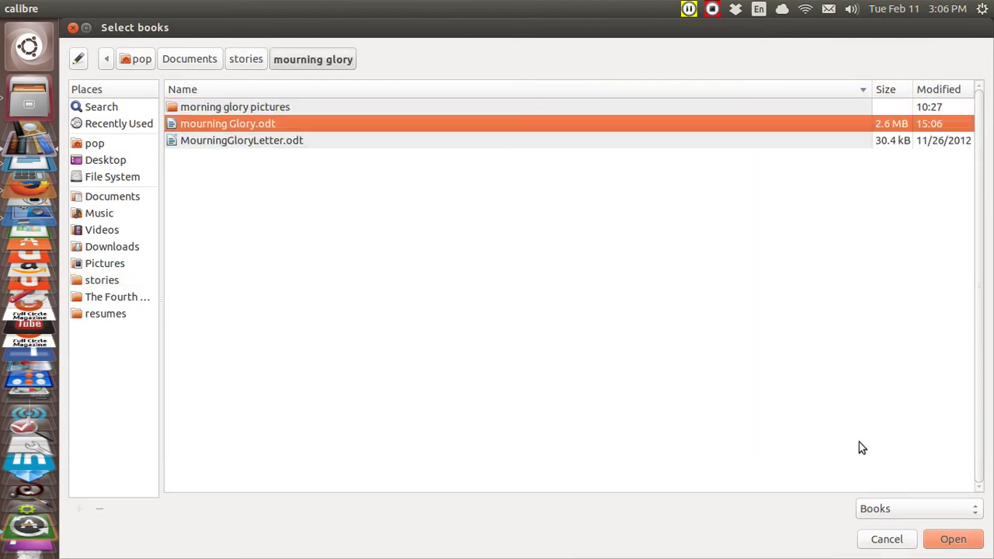
click(947, 542)
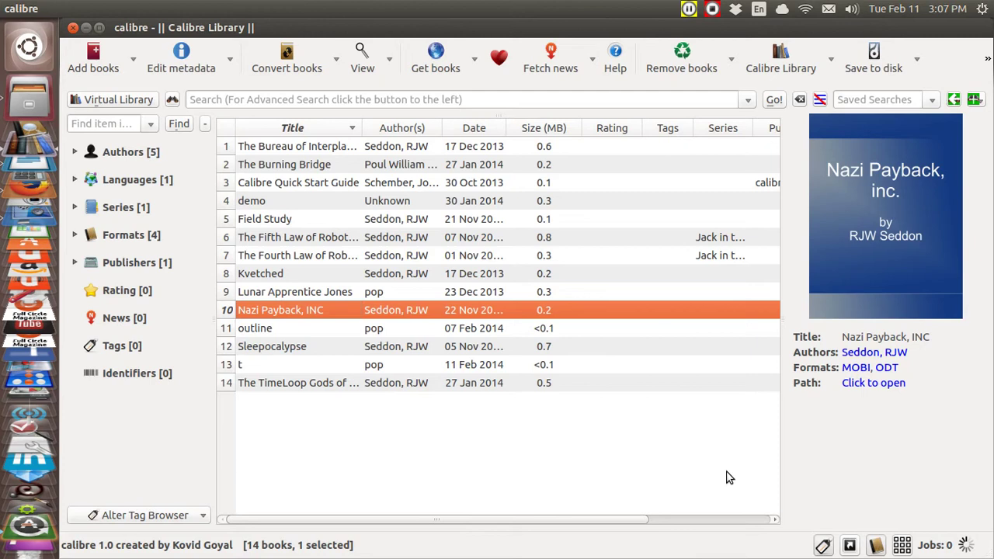
click(99, 69)
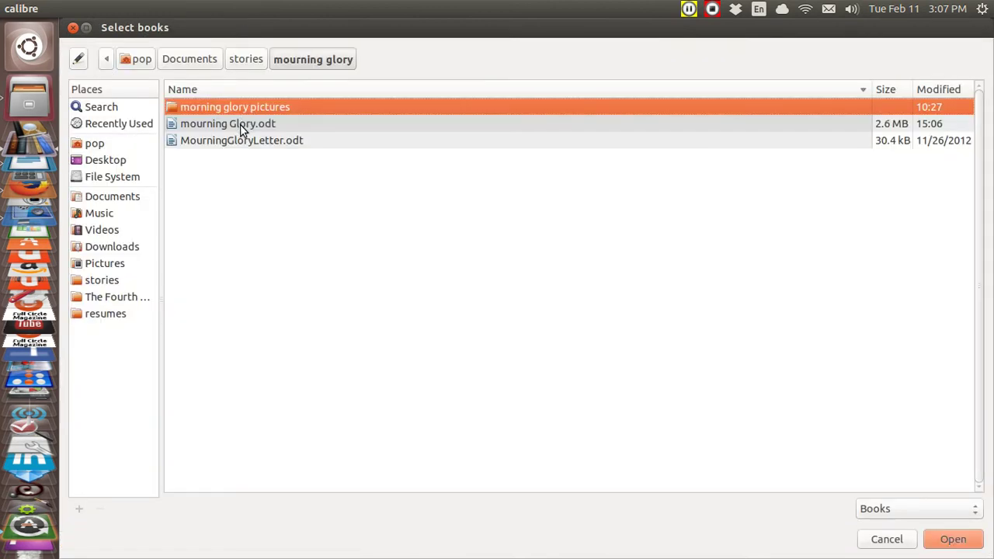
click(240, 124)
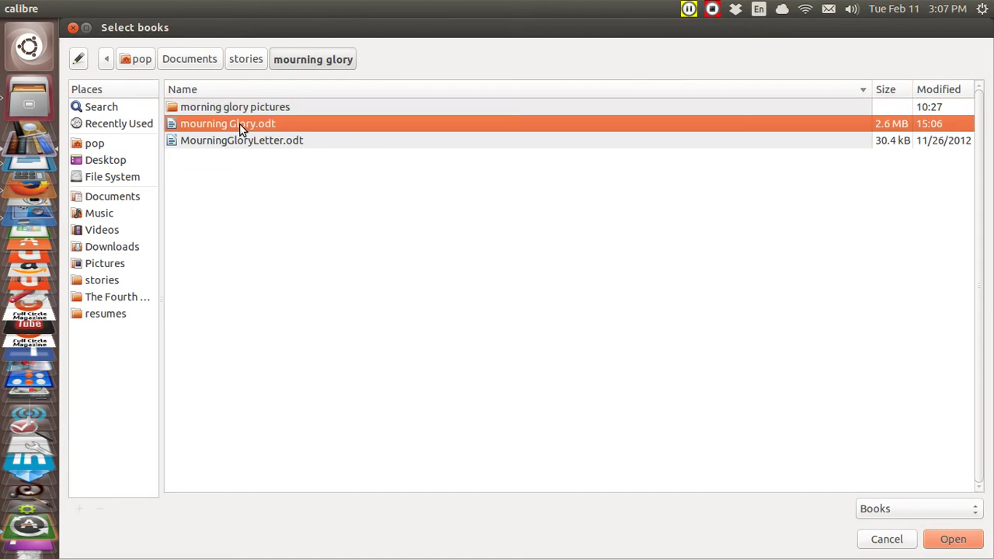
click(952, 541)
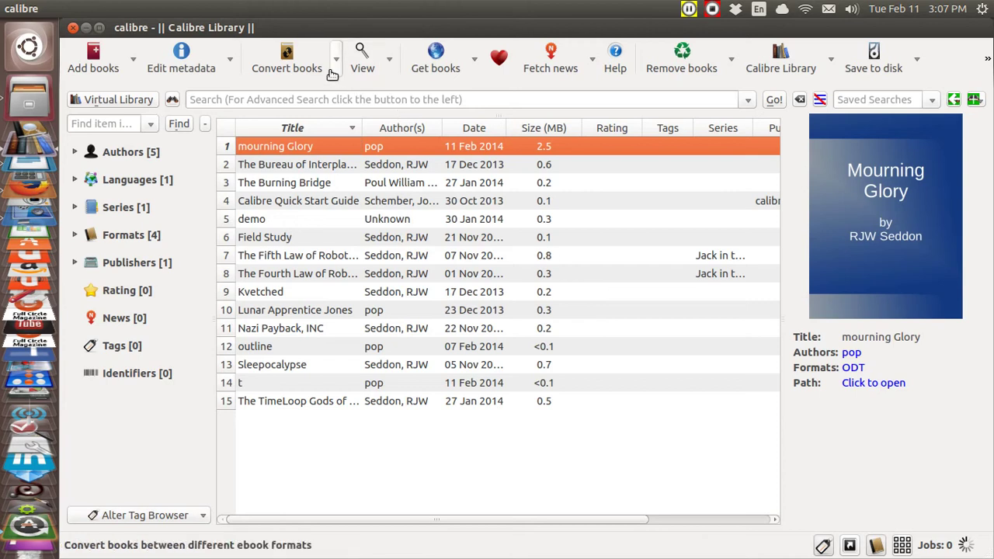
Convert the mourning Glory book from ODT to EPUB with the current conversion settings
click(311, 68)
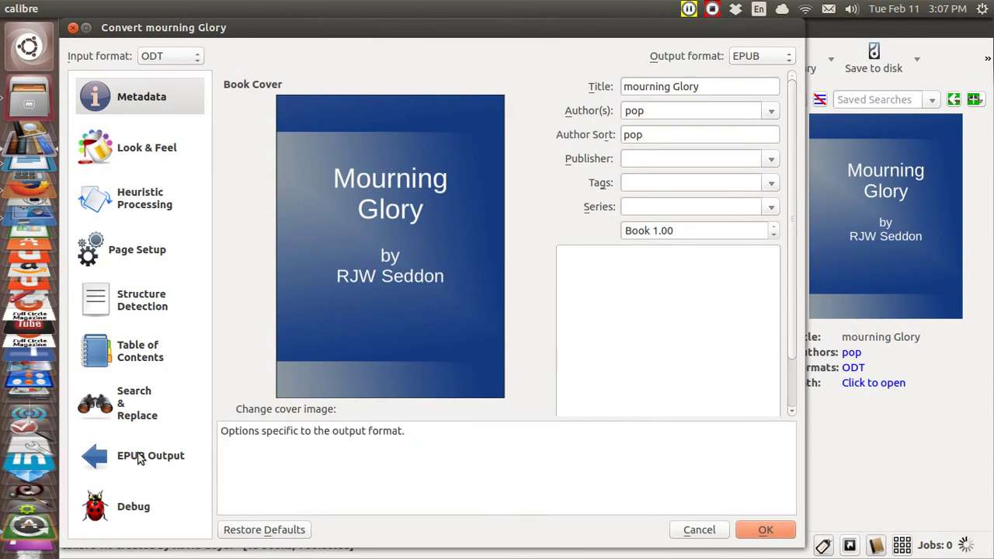
click(765, 530)
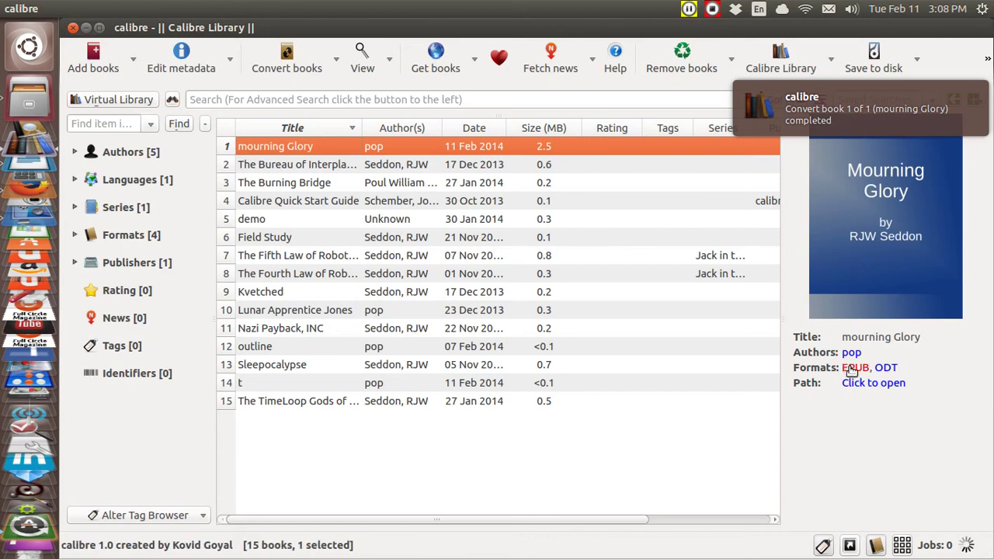
Open the converted mourning Glory EPUB in the E-book Viewer, keeping only one viewer window and maximizing it
click(852, 371)
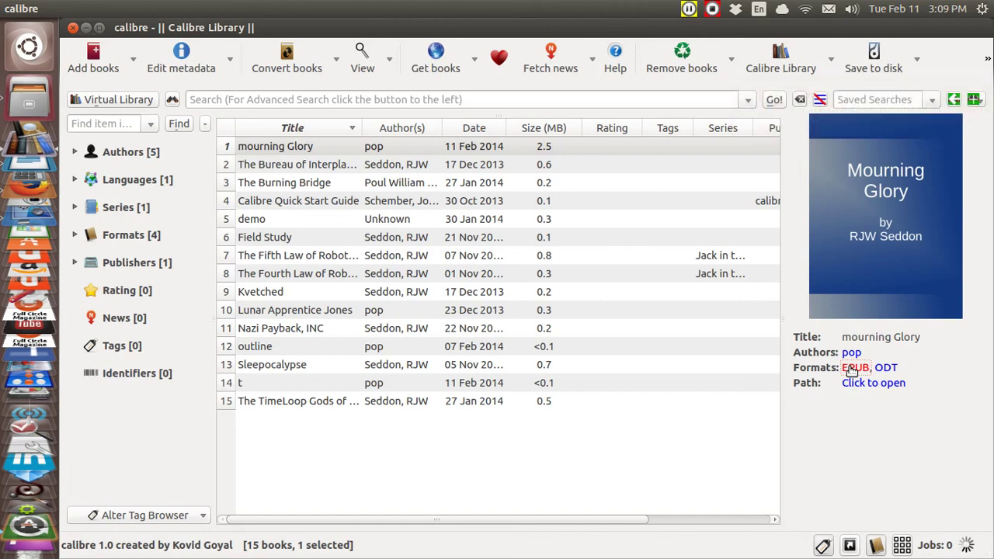
click(852, 370)
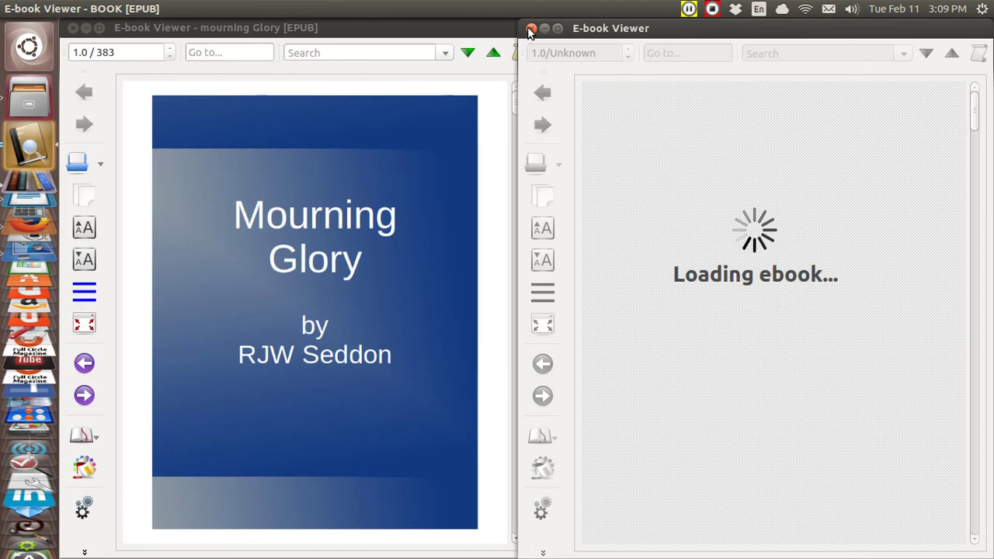
click(531, 29)
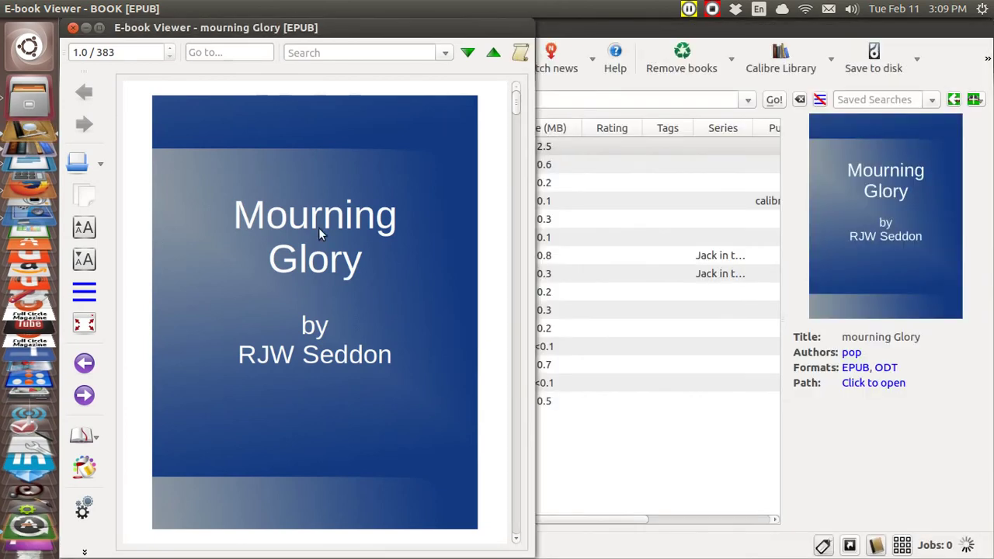
key(ctrl+super+Up)
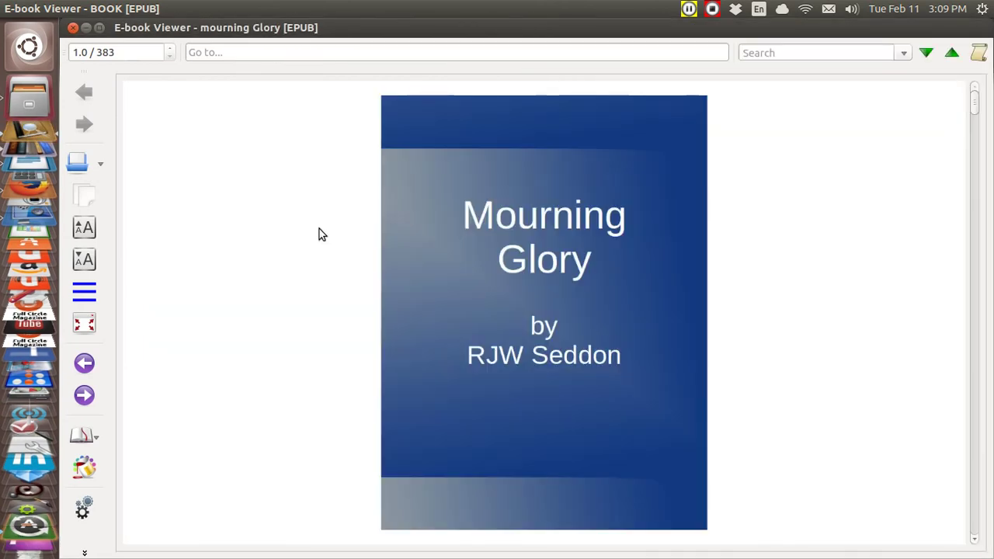
Show the book's table of contents and search the text for "therapist" to locate the counseling picture
click(84, 292)
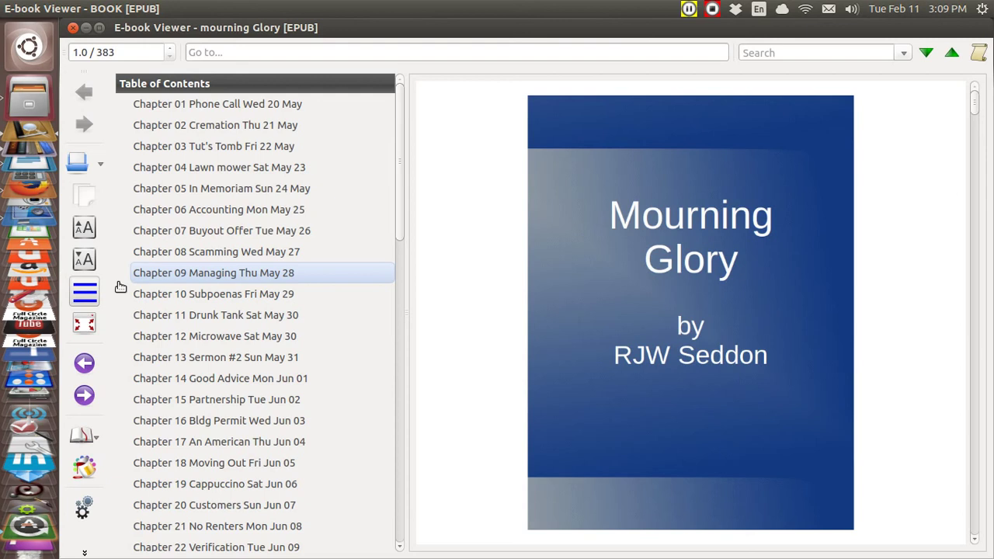
click(786, 50)
text(th)
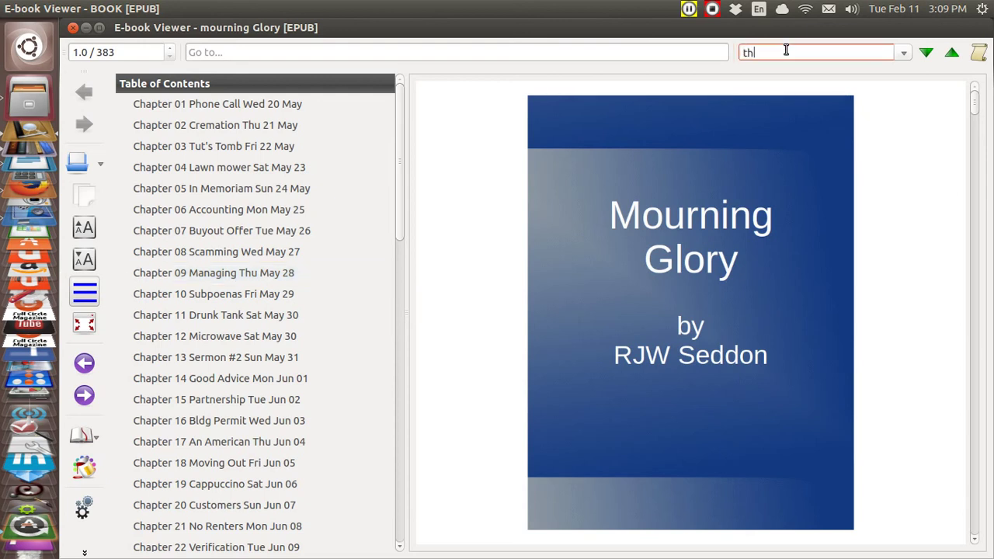
text(erapist)
key(Return)
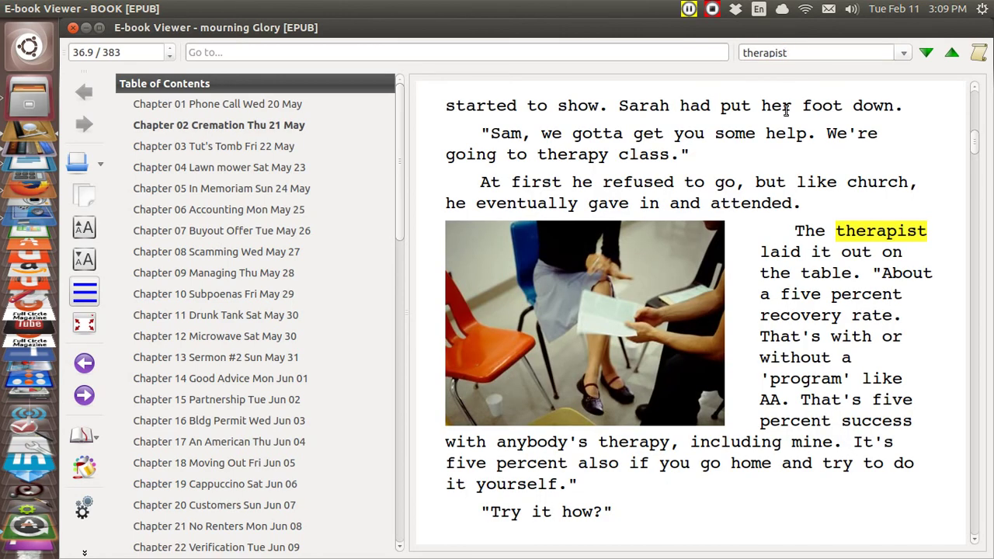
Clear the search highlight and examine the pages before and after the counseling picture in Chapter 02
click(783, 161)
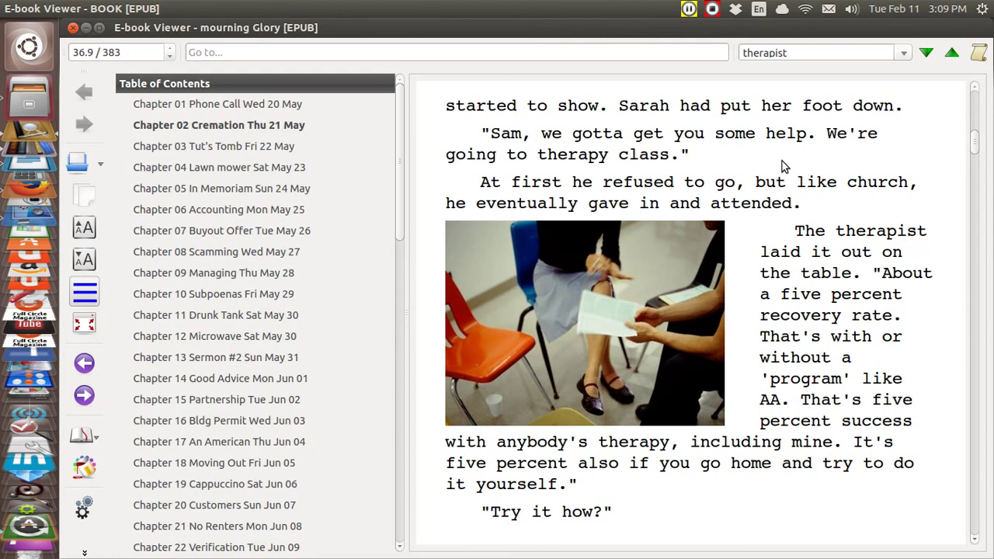
scroll(782, 161, up, 1)
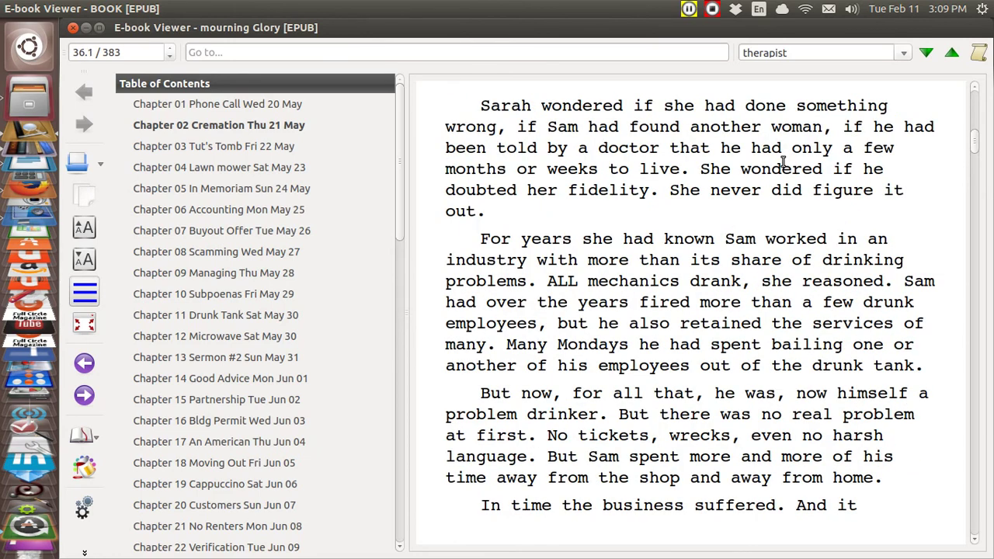
scroll(783, 163, down, 3)
scroll(783, 161, down, 4)
scroll(783, 159, down, 5)
scroll(783, 162, down, 3)
scroll(783, 162, down, 2)
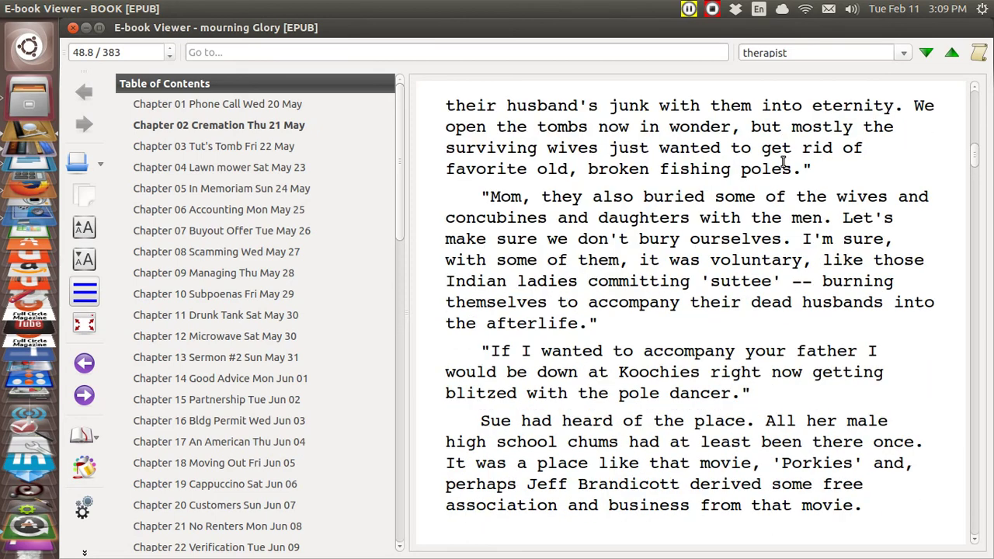